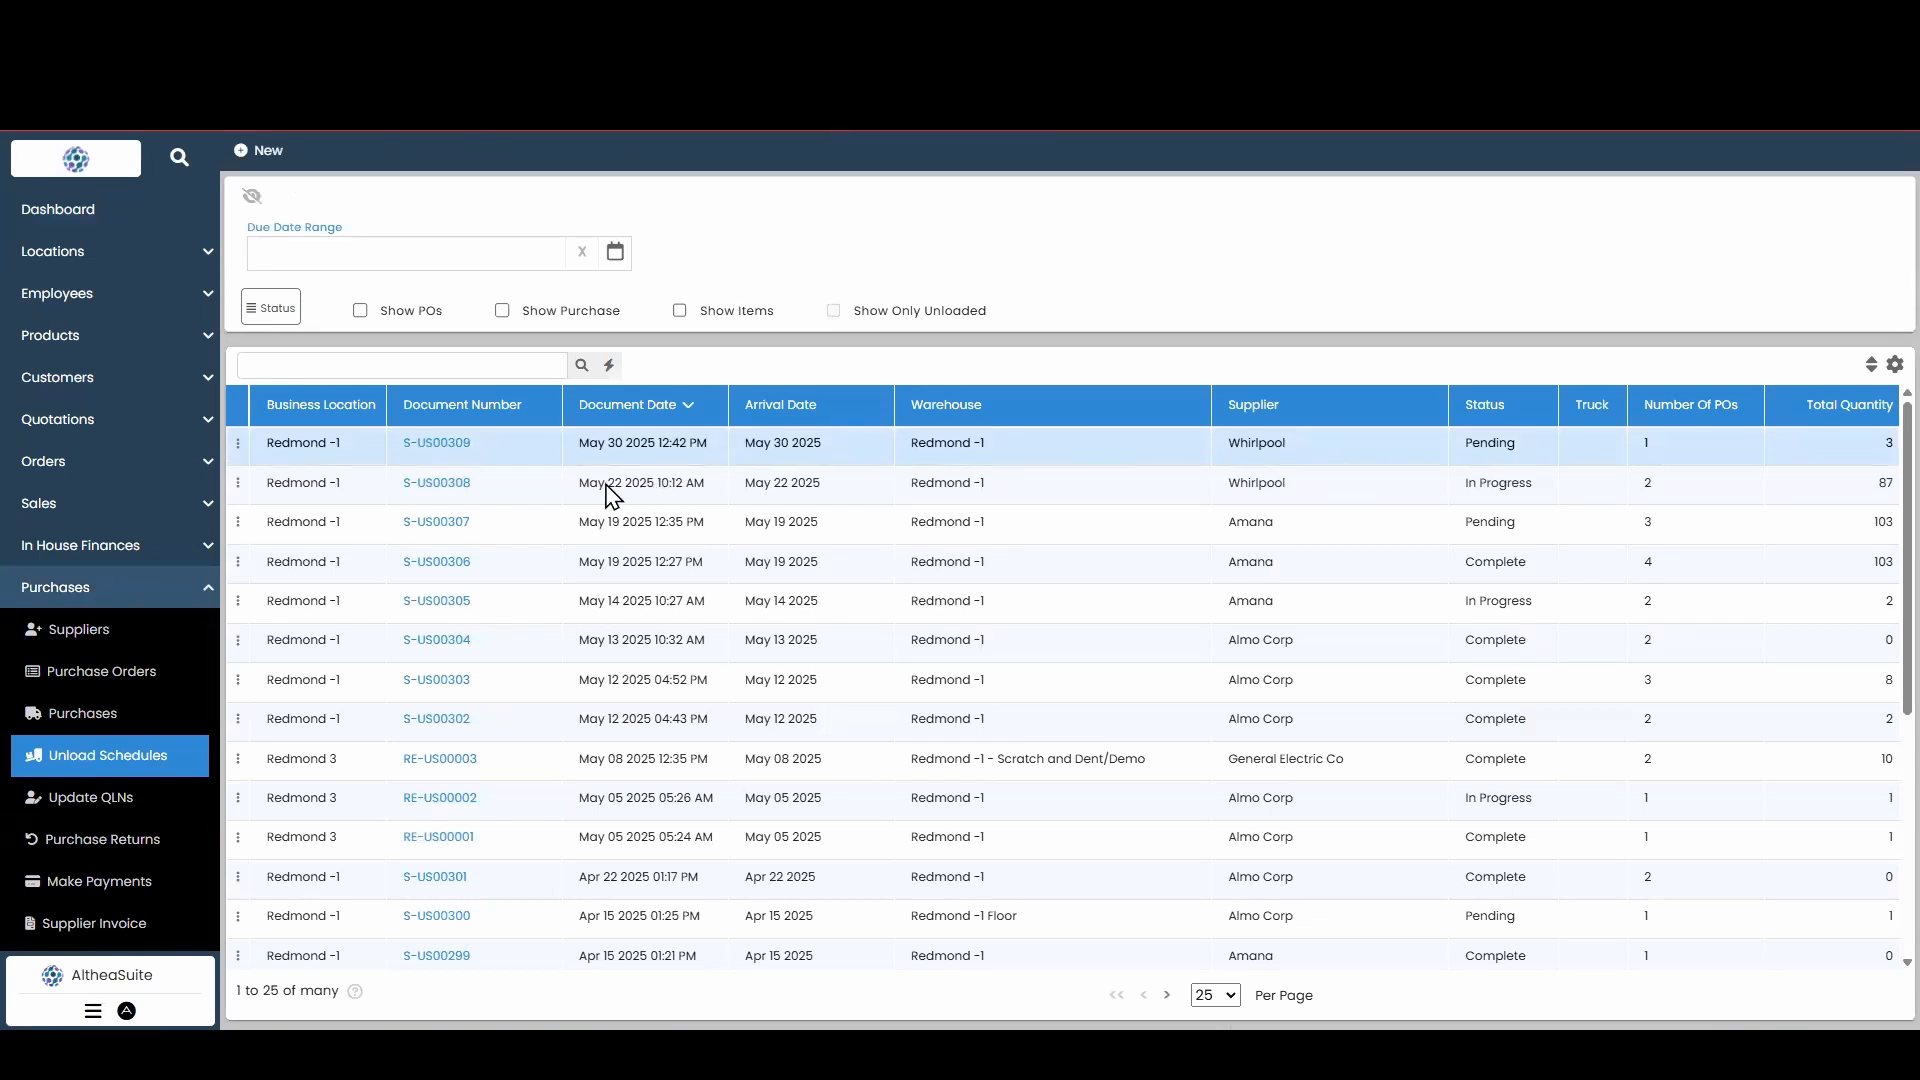
# Review the pending Whirlpool unload schedule from May 30 2025 and its purchase order's items, then close both views.
pyautogui.click(439, 444)
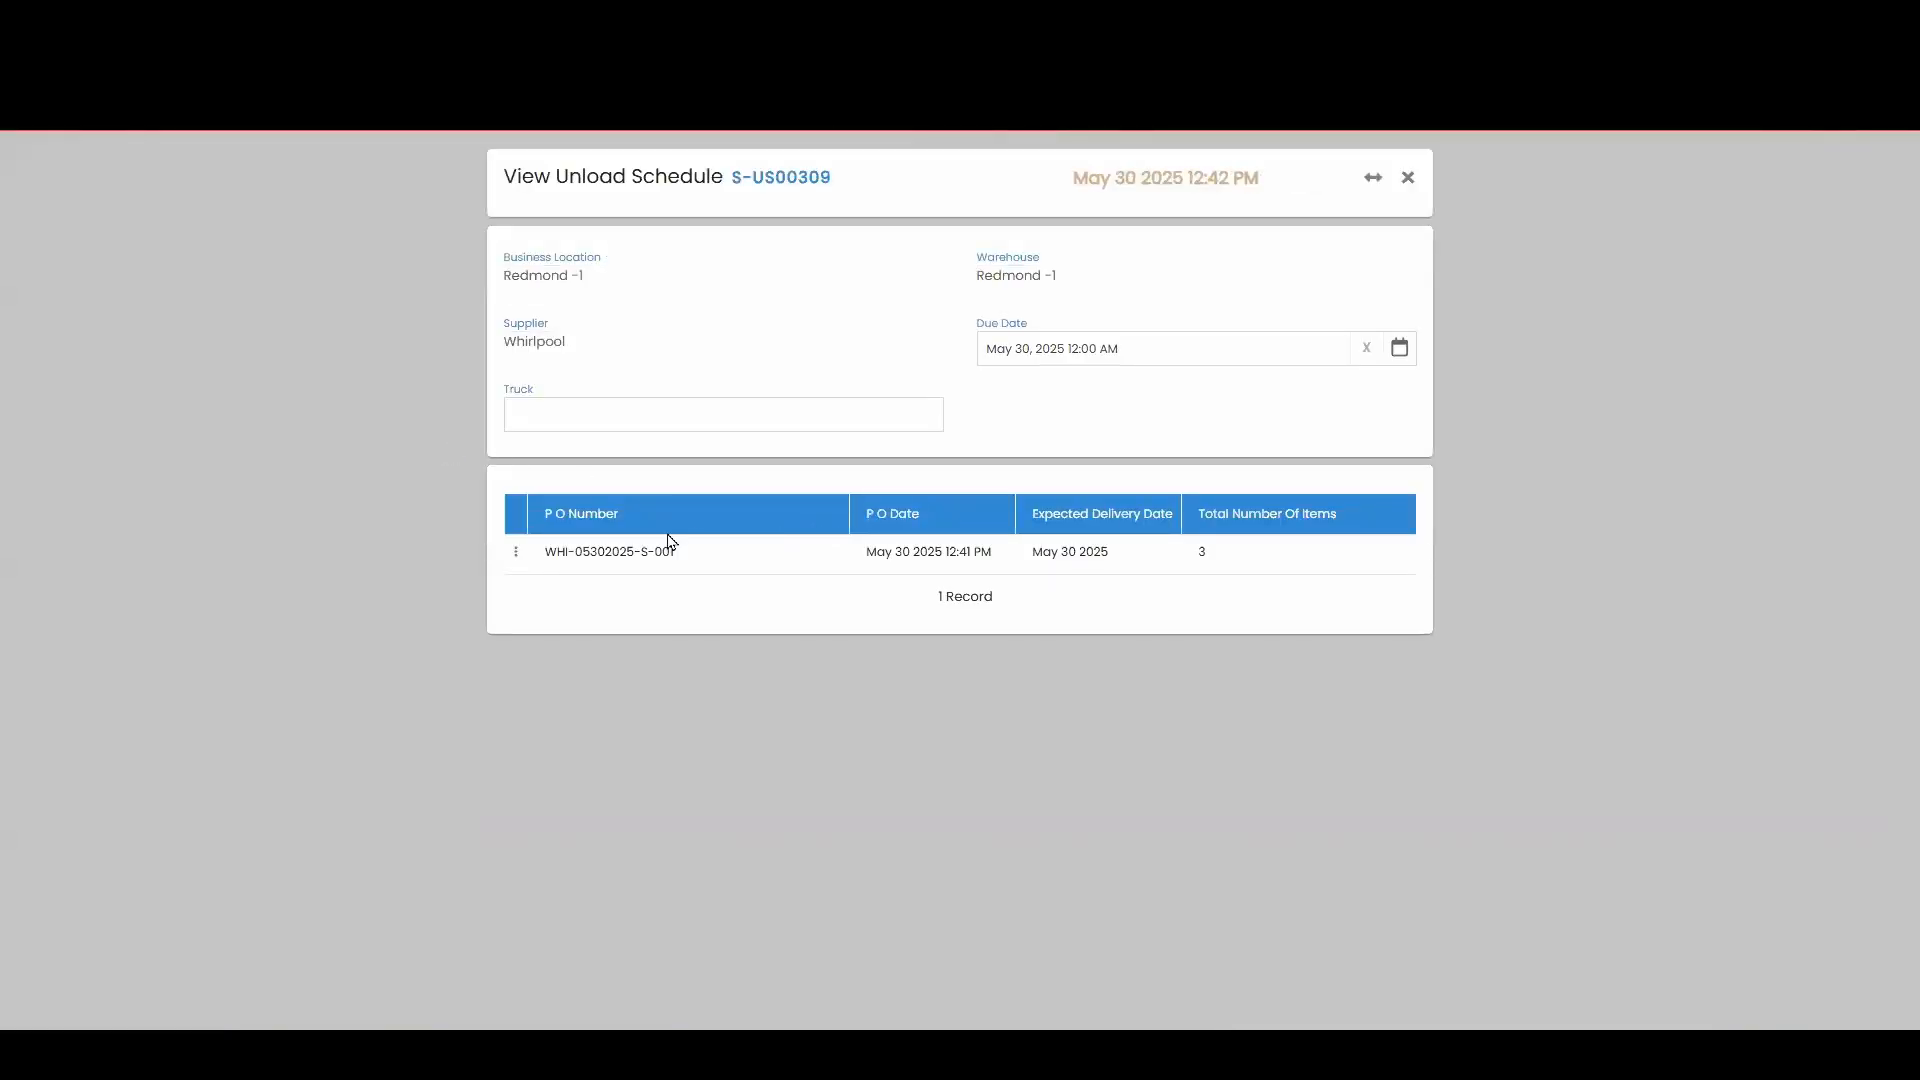
pyautogui.click(981, 558)
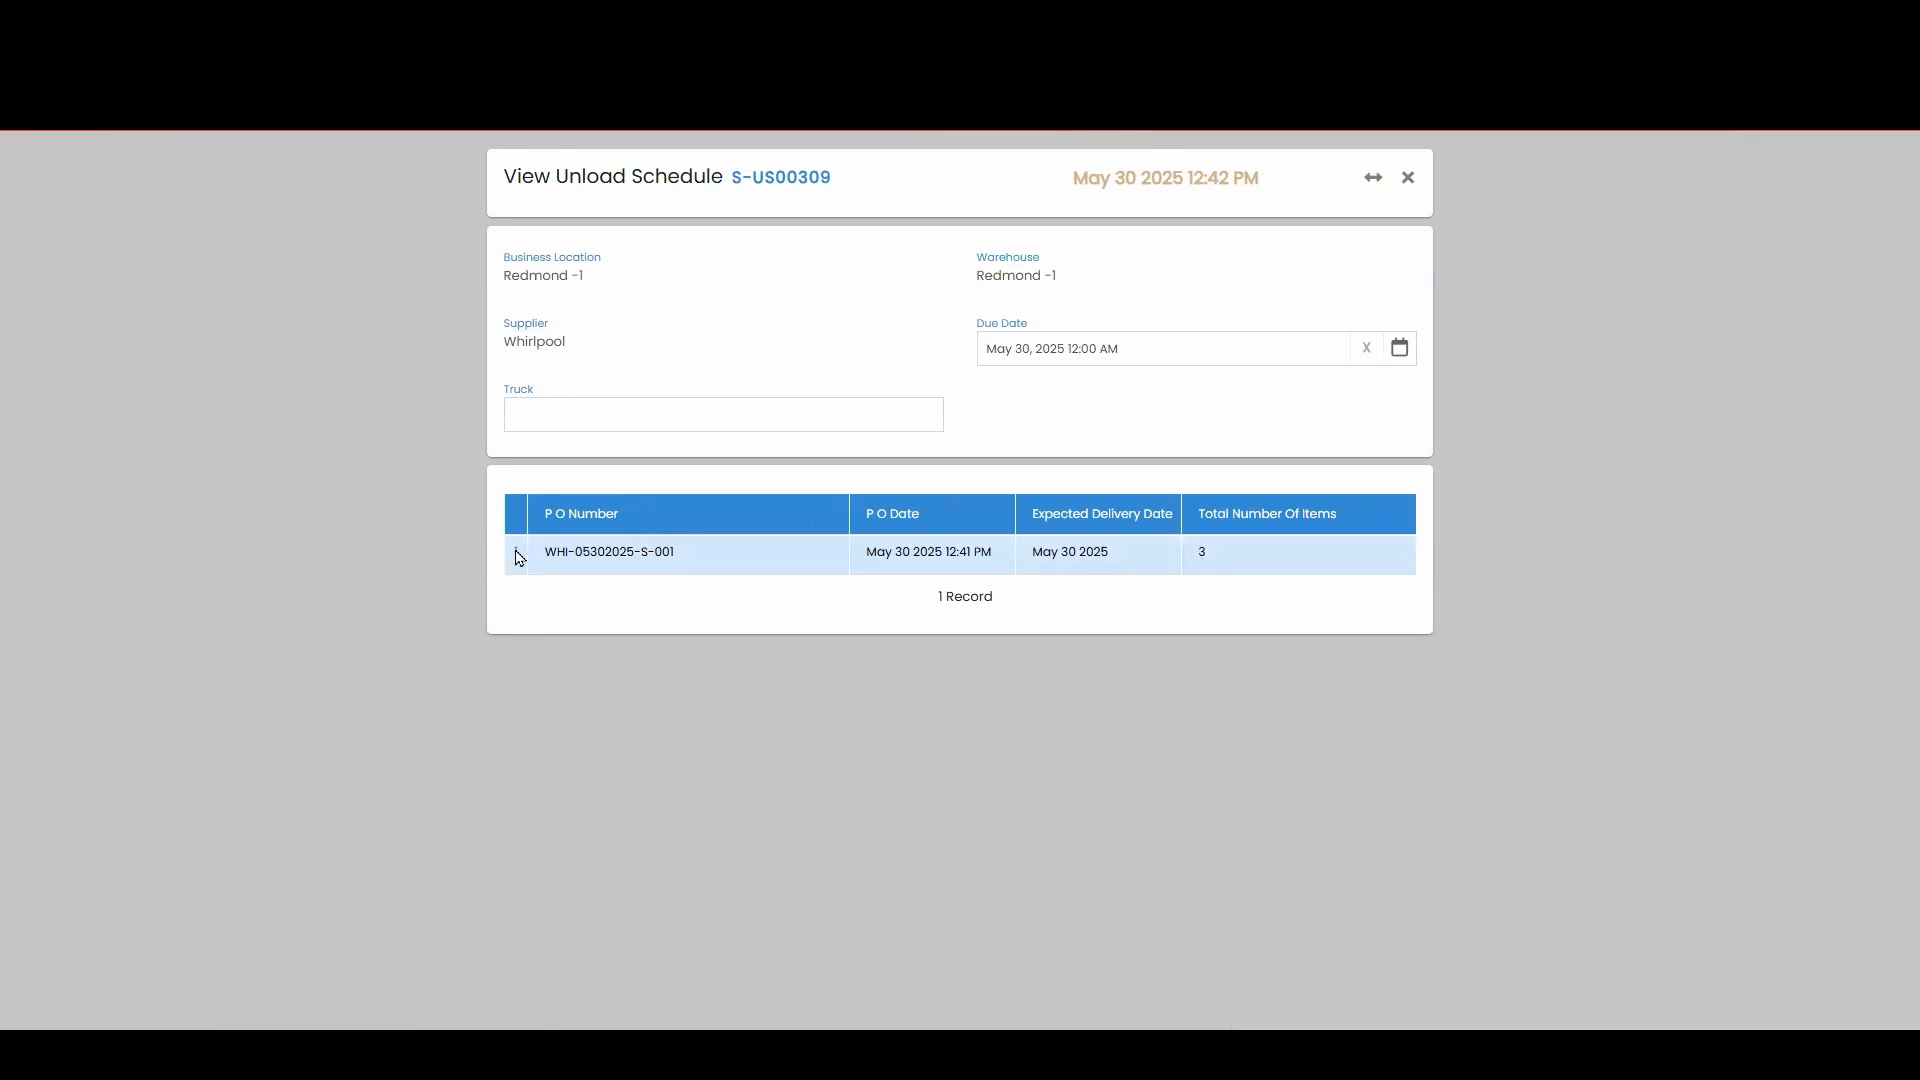
pyautogui.click(575, 552)
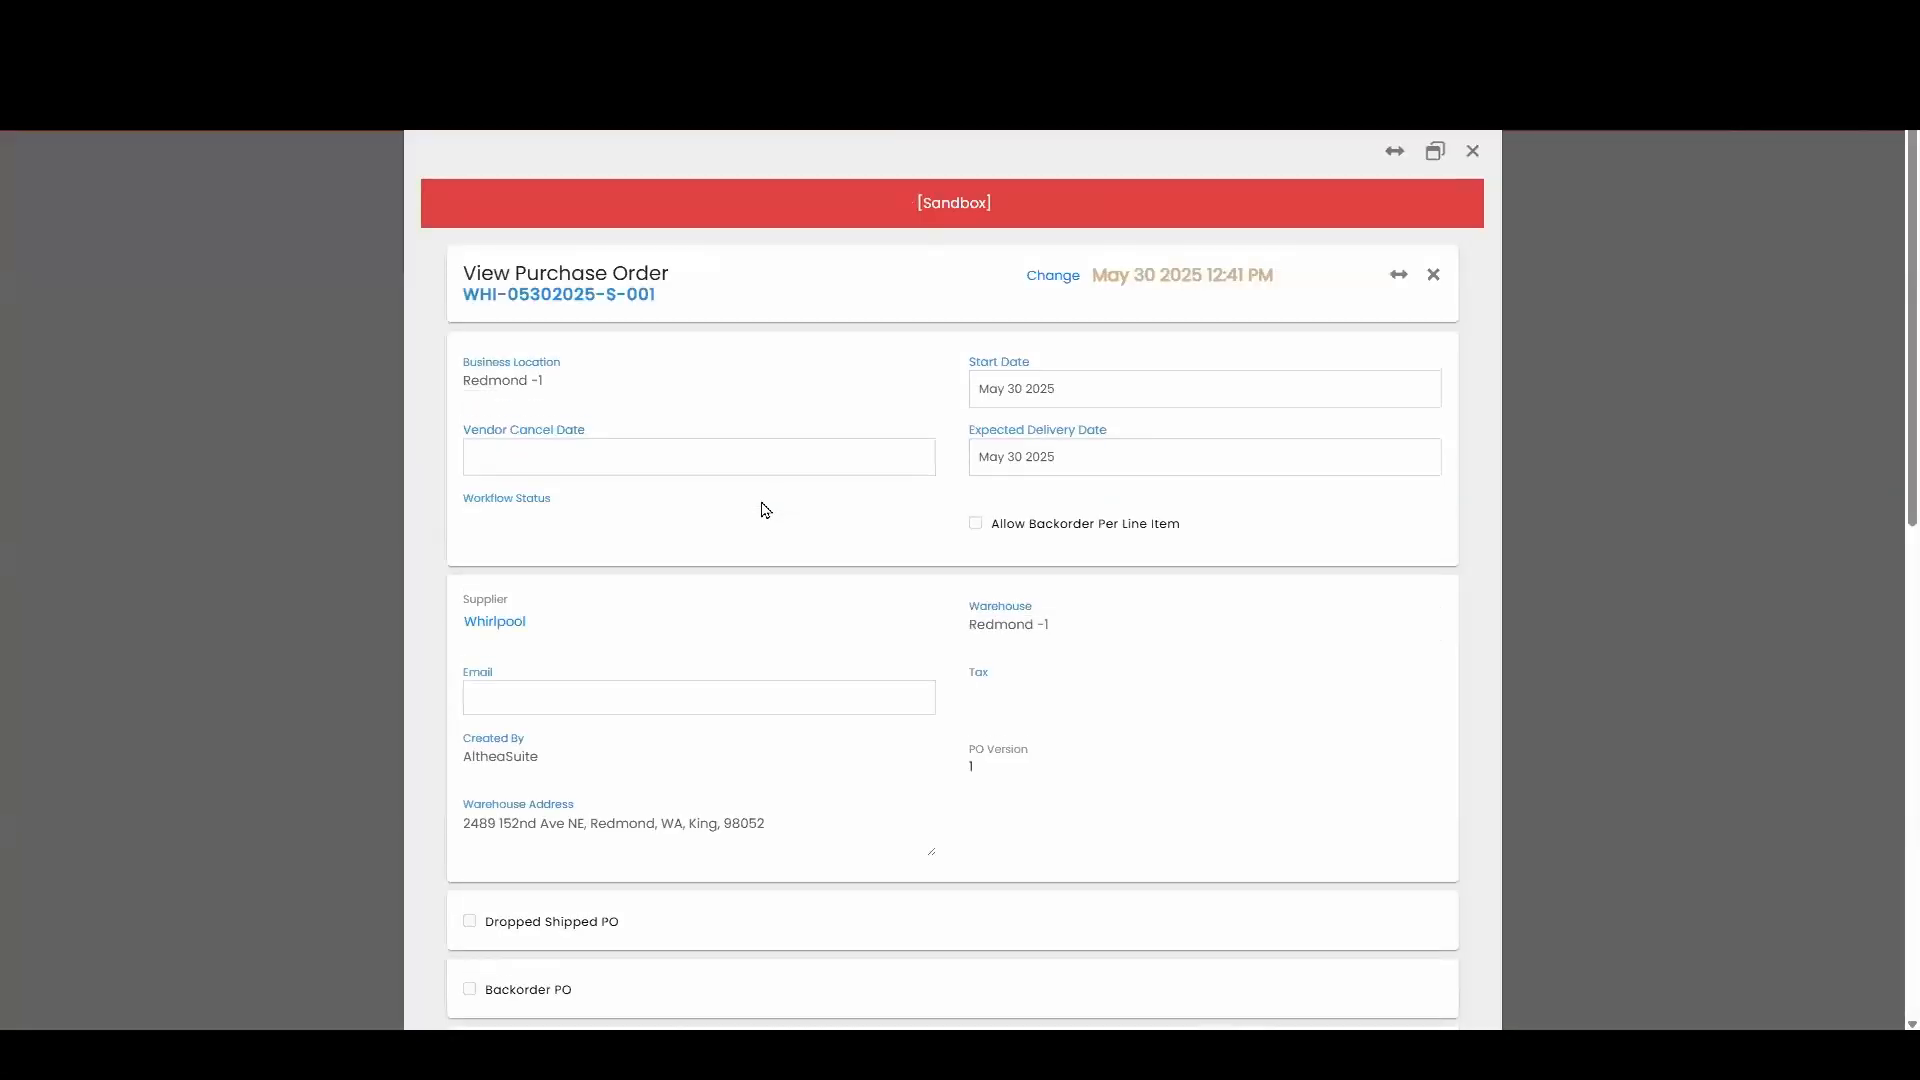
pyautogui.scroll(-5, 745, 510)
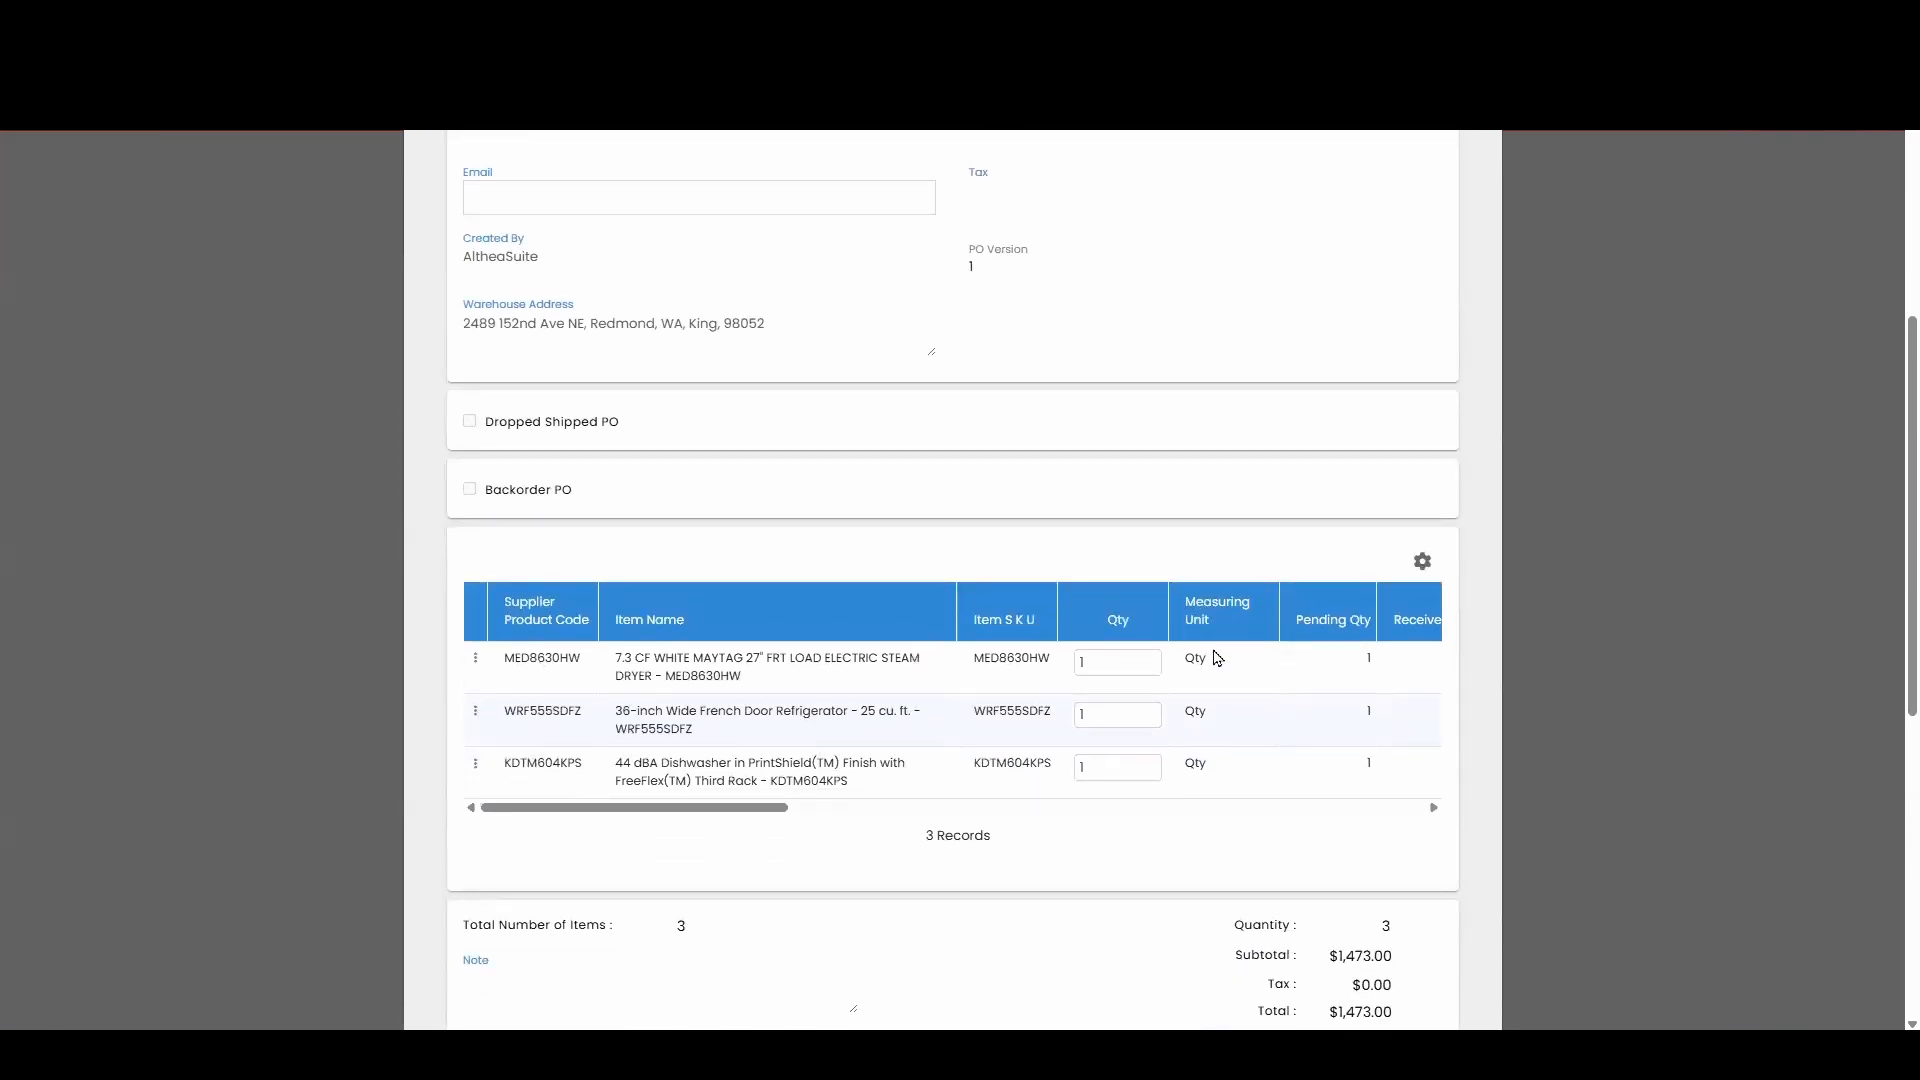
pyautogui.scroll(5, 1366, 425)
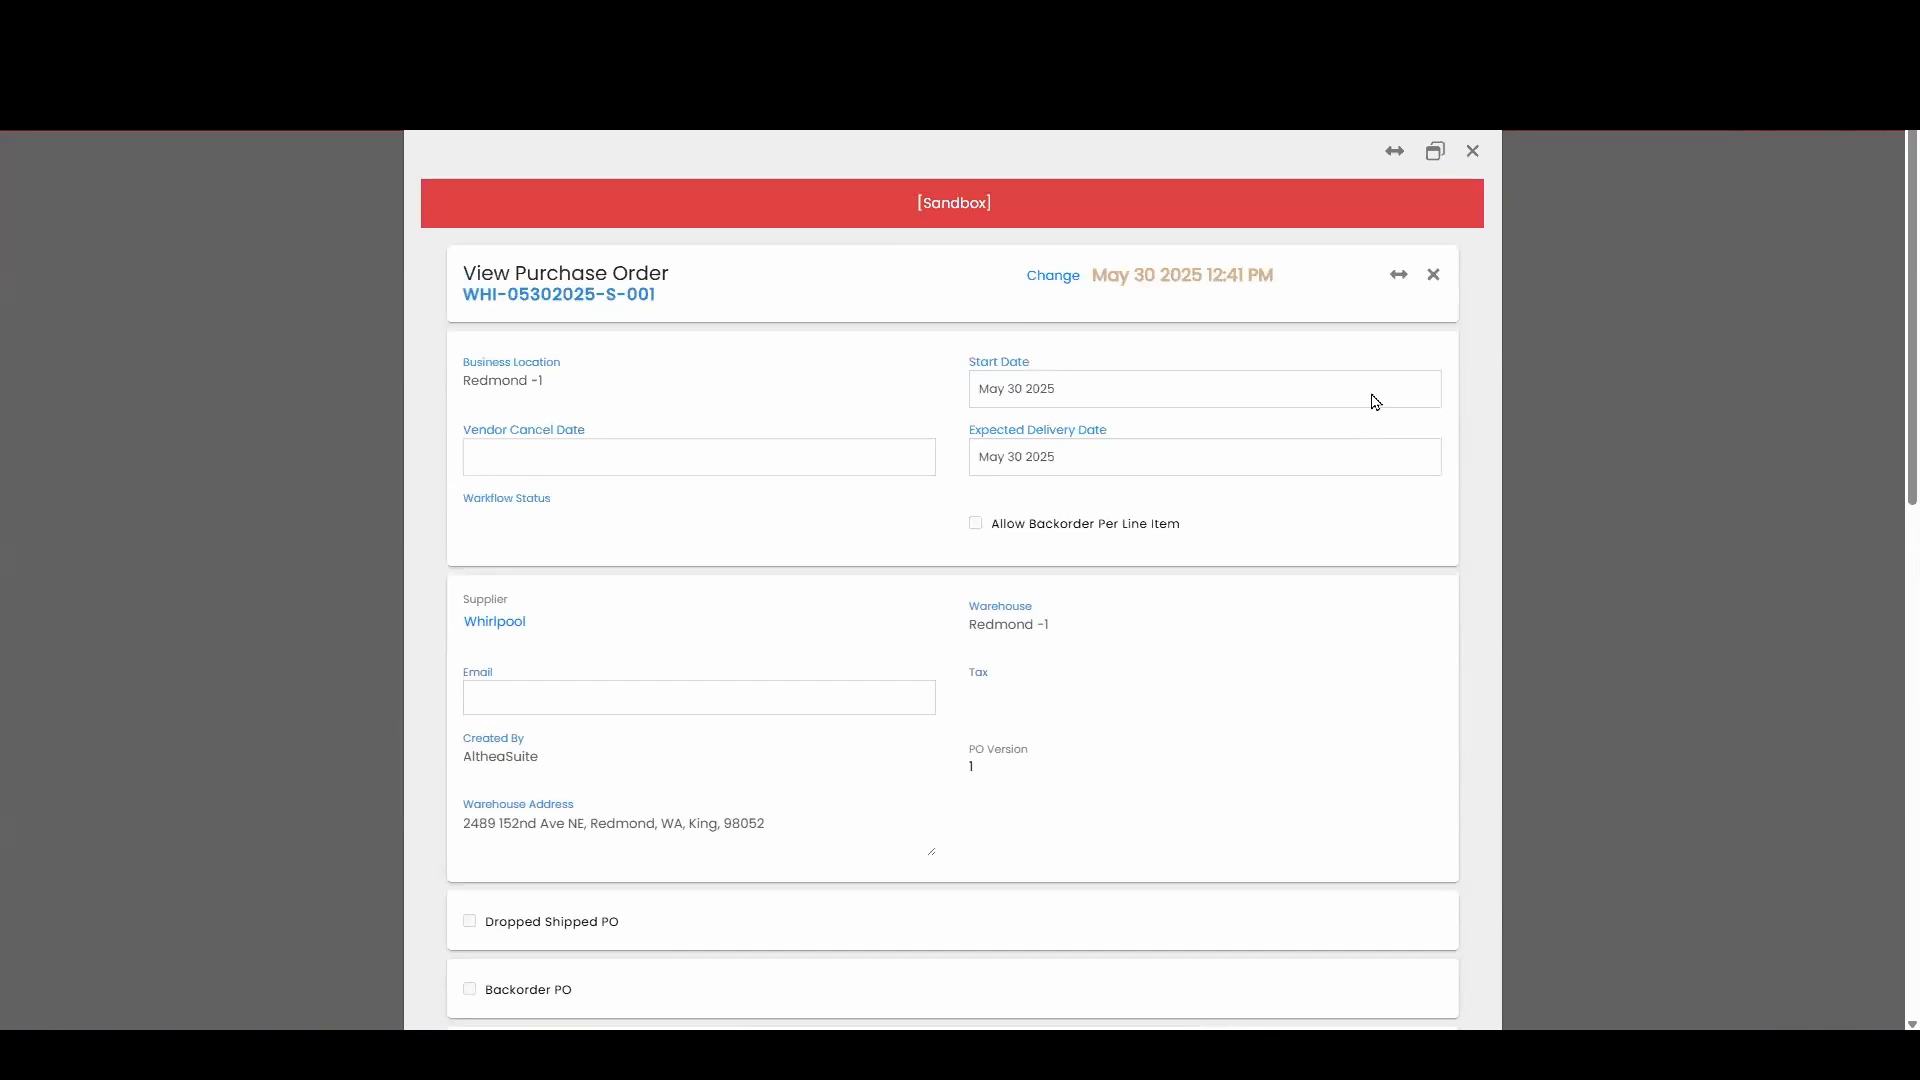
pyautogui.click(1467, 154)
pyautogui.click(1407, 177)
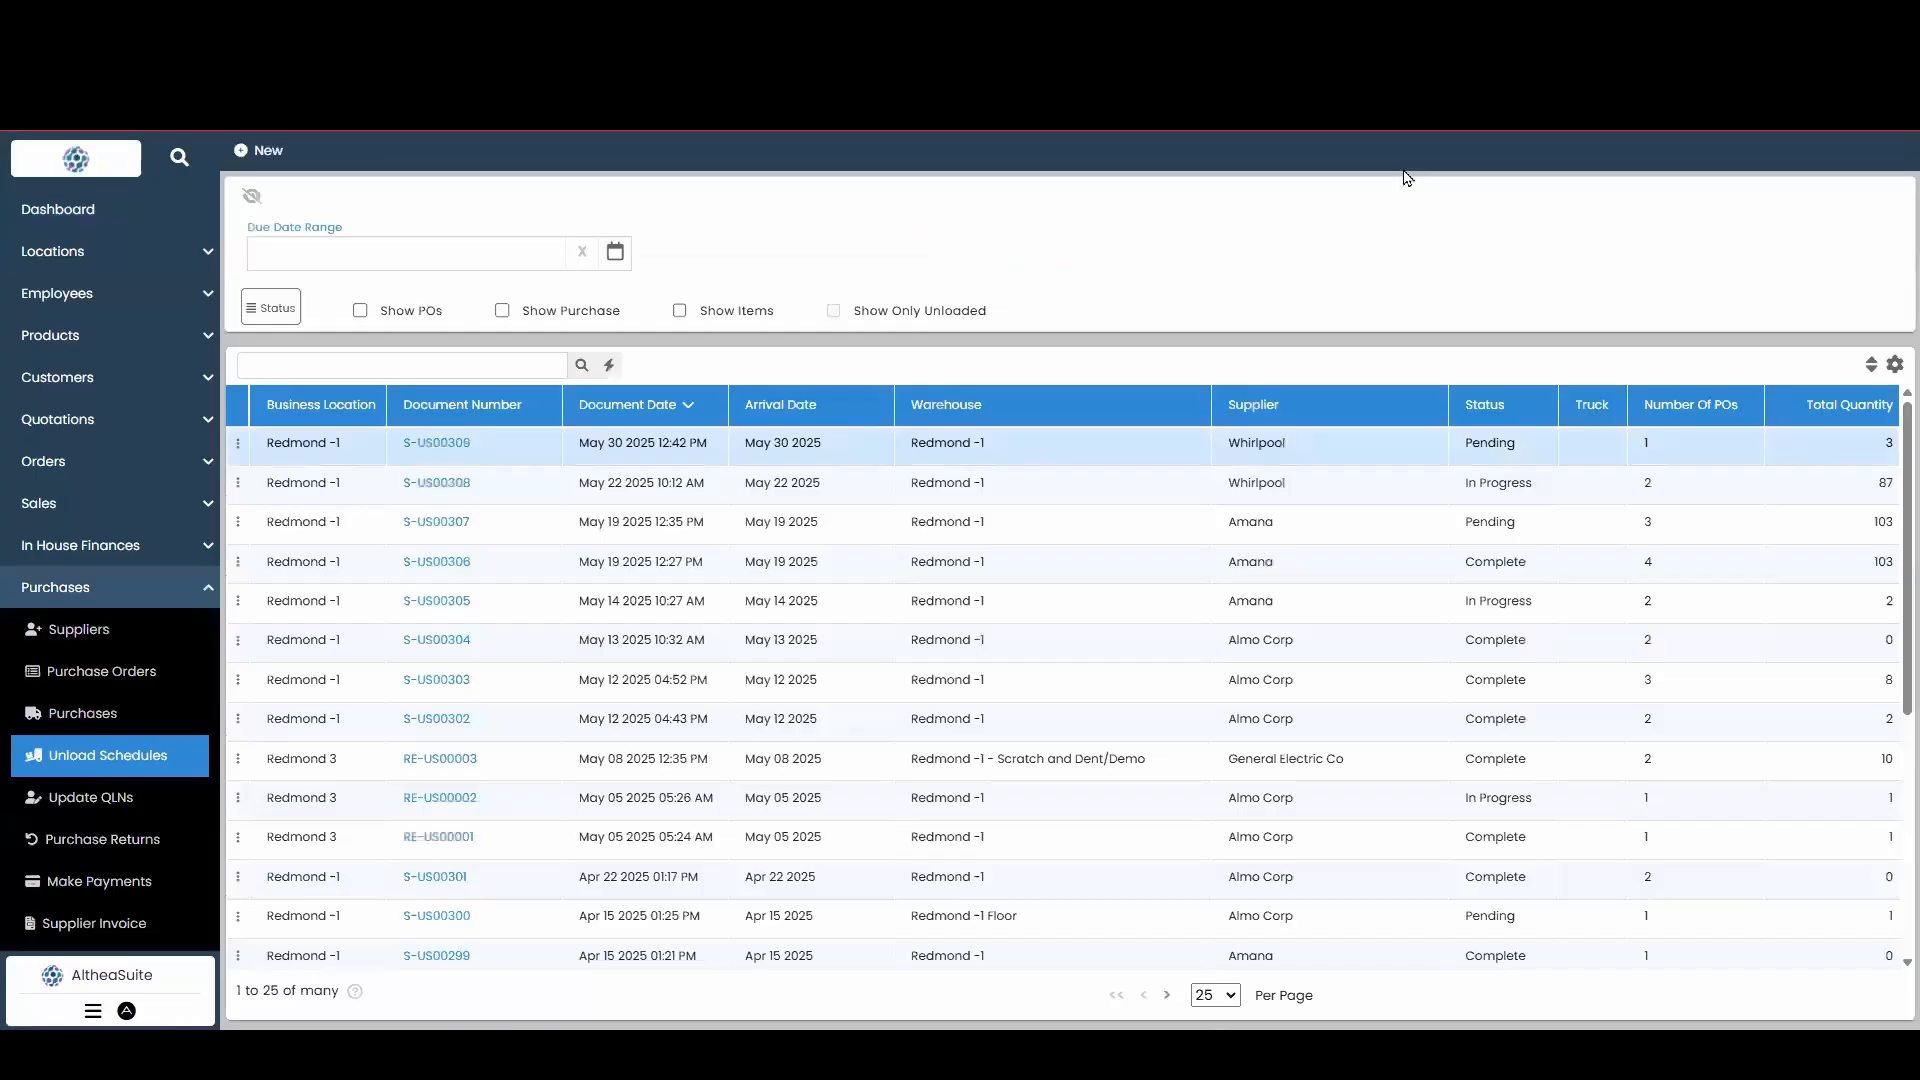
# Start unloading the truck for the pending Whirlpool schedule and unload SKU MED8630HW with serial number HW954412.
pyautogui.click(238, 445)
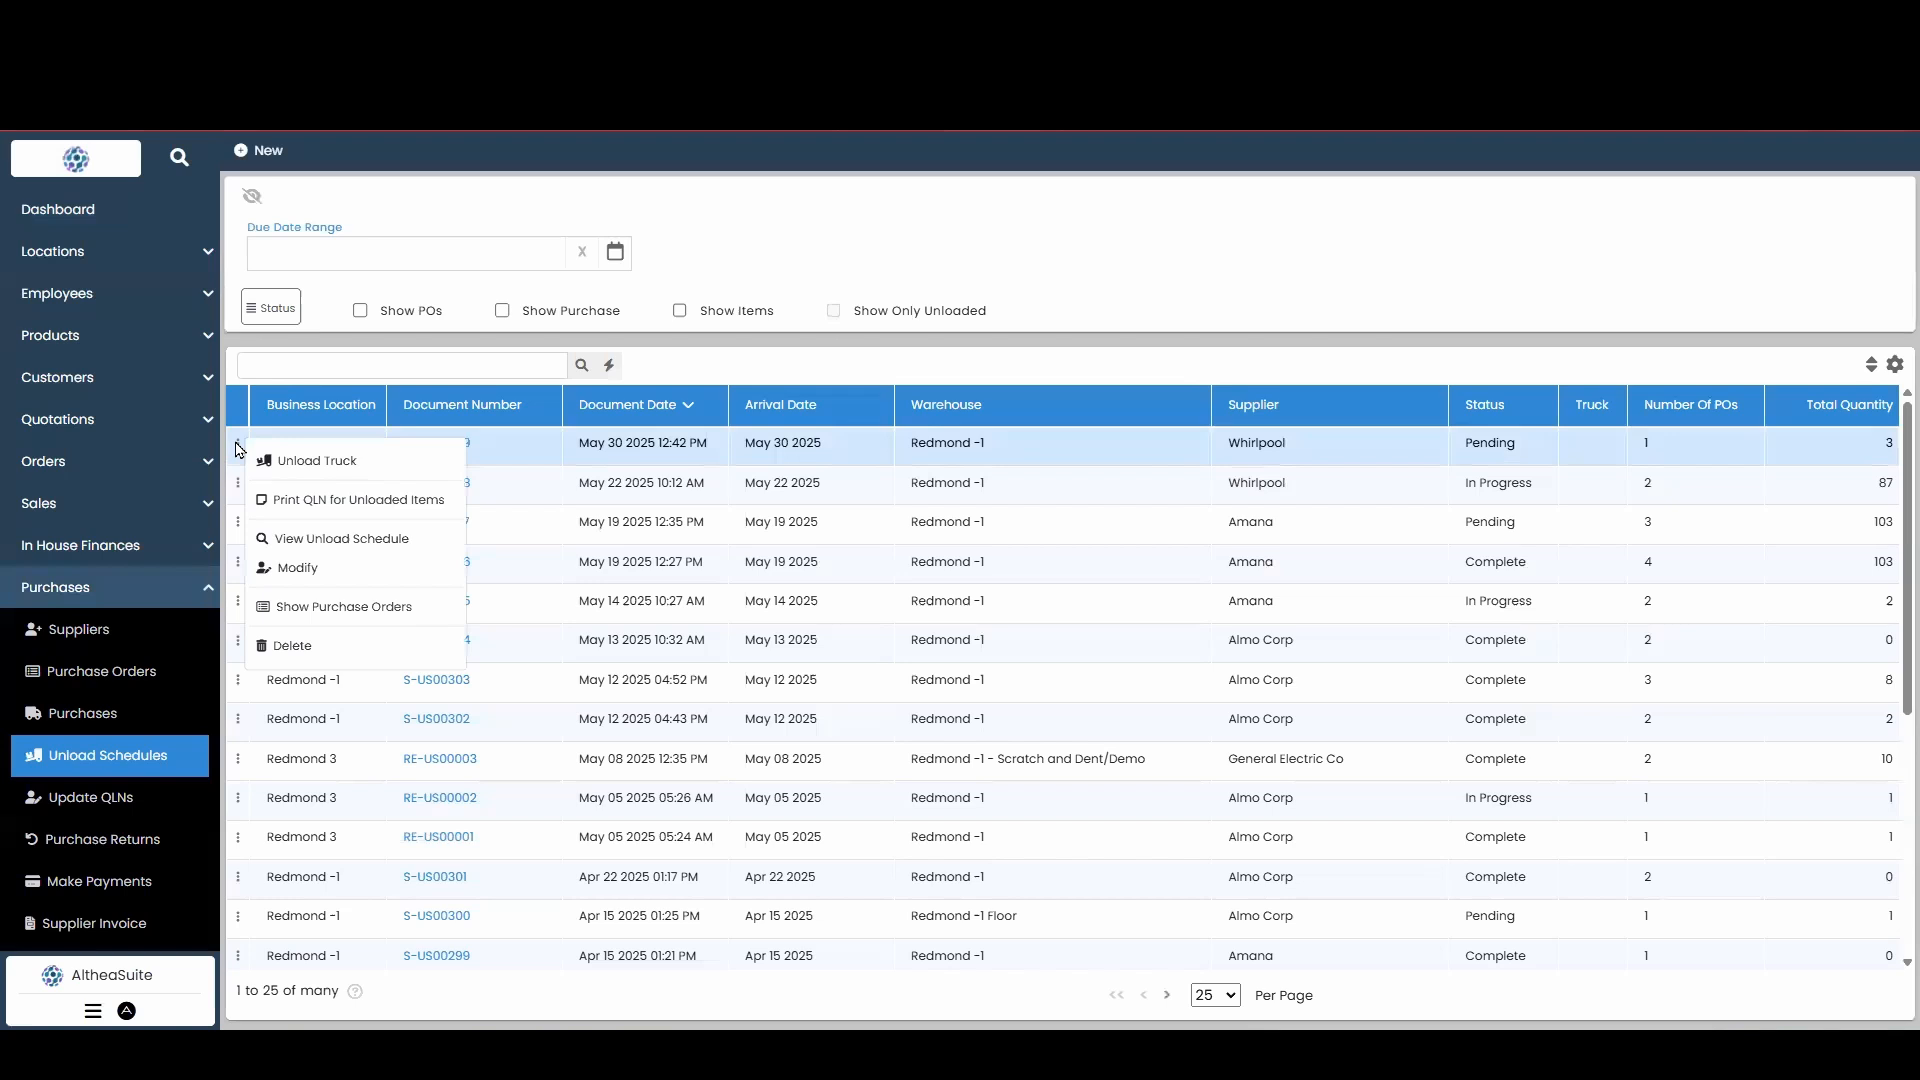
pyautogui.click(390, 469)
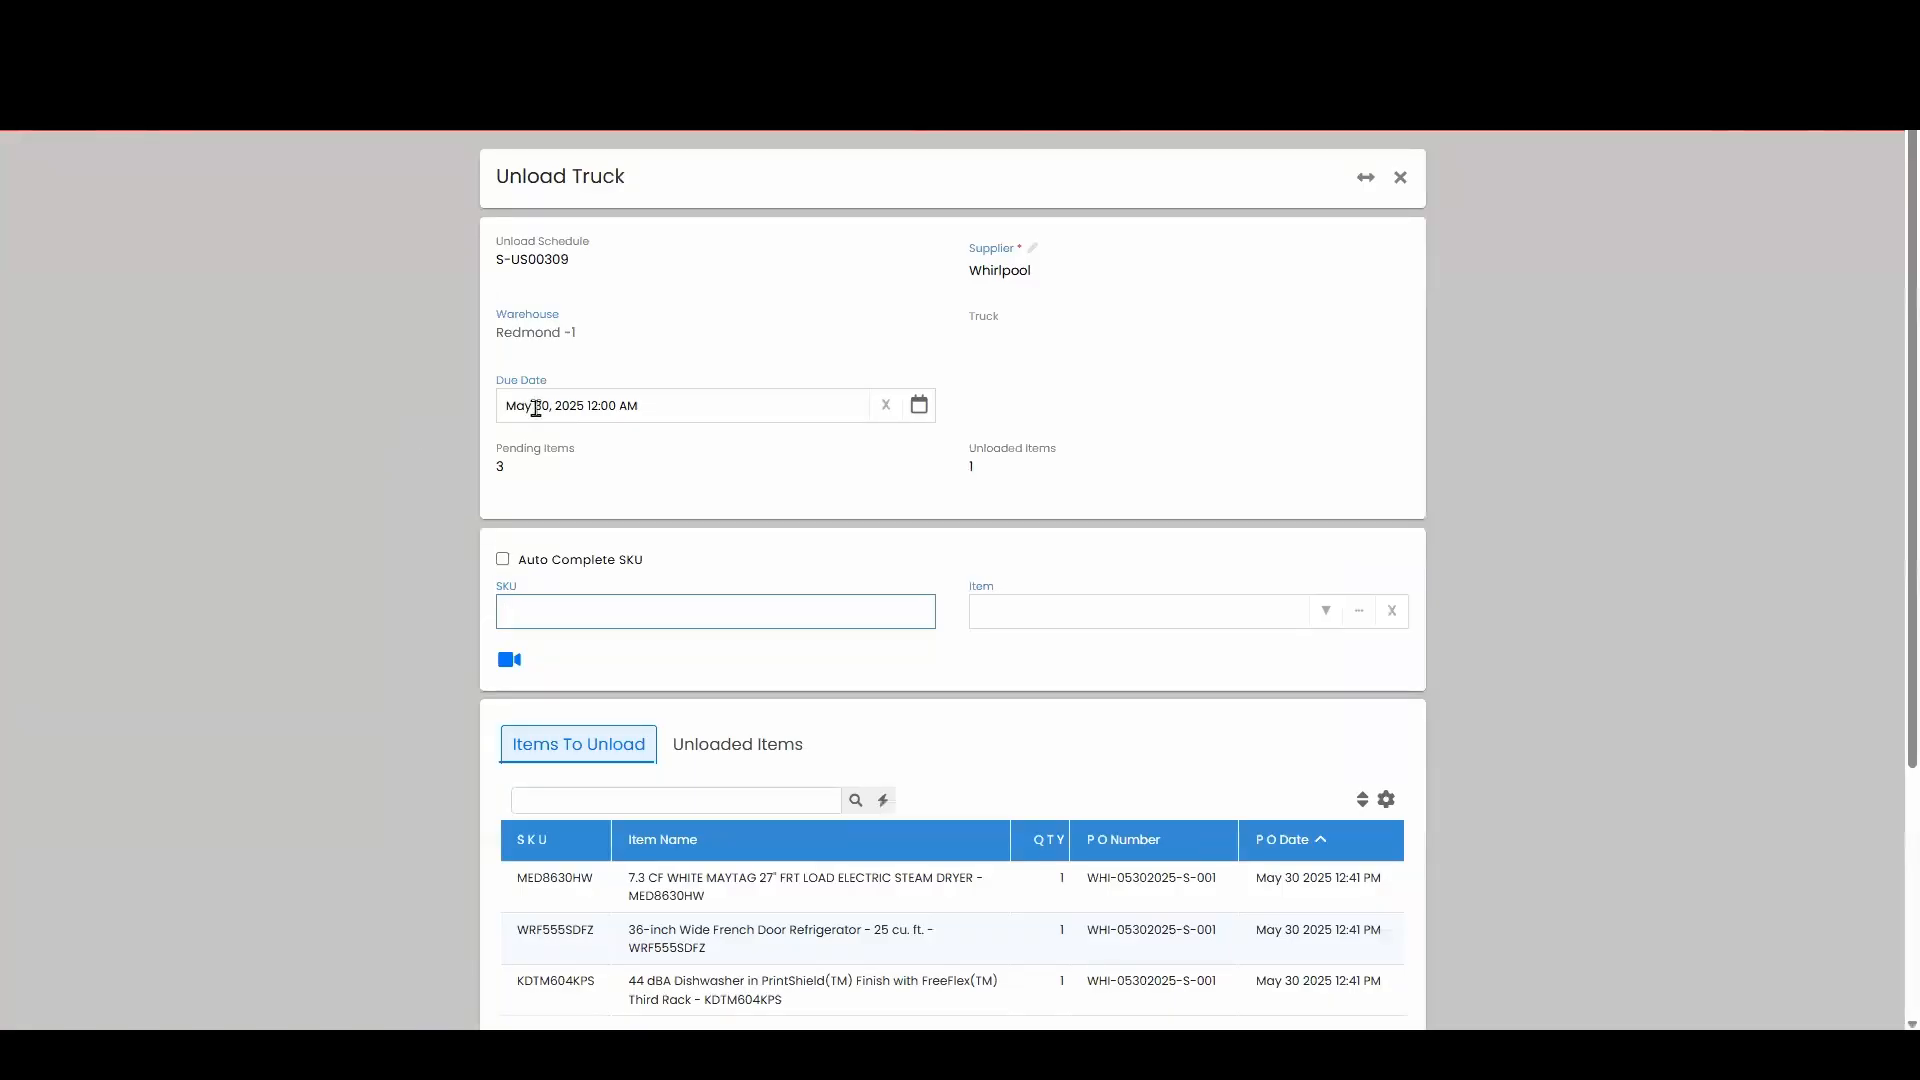
pyautogui.scroll(-1, 830, 447)
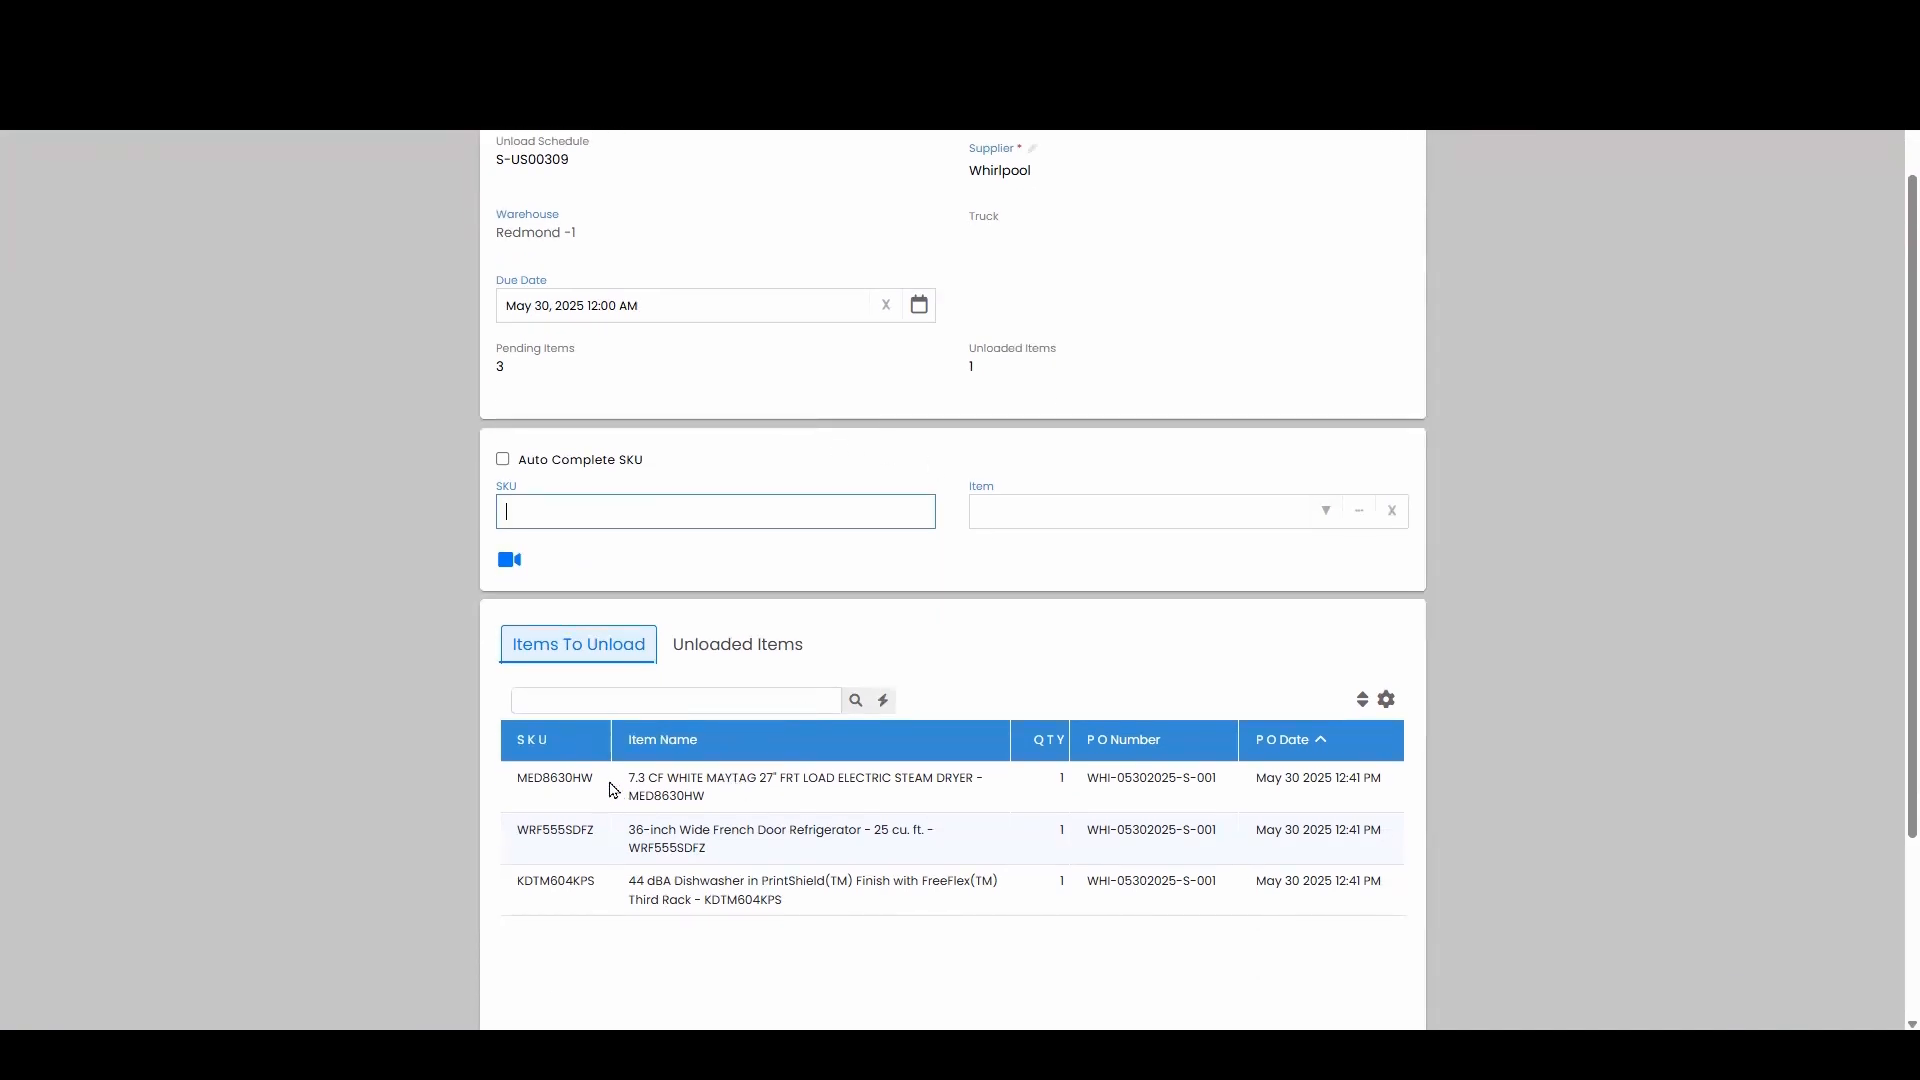
pyautogui.moveTo(600, 787); pyautogui.dragTo(582, 516)
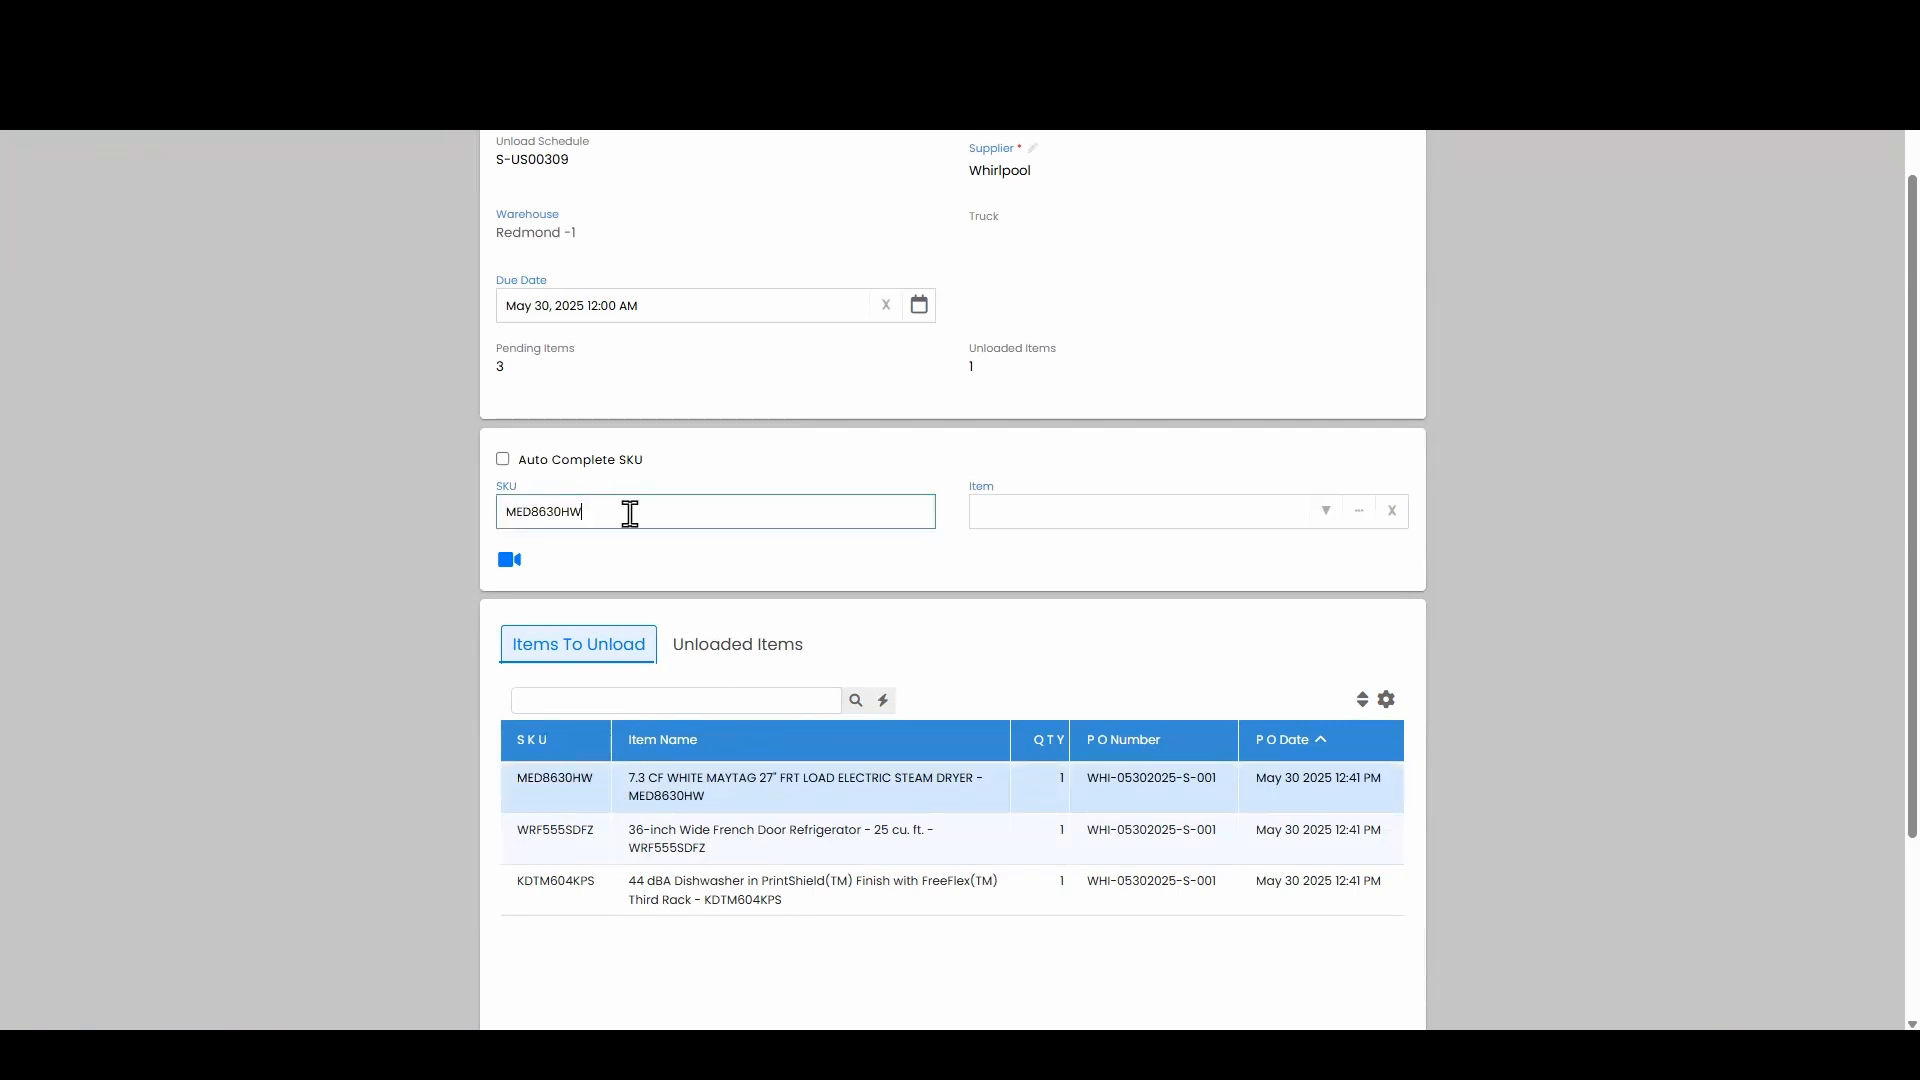
pyautogui.press('Return')
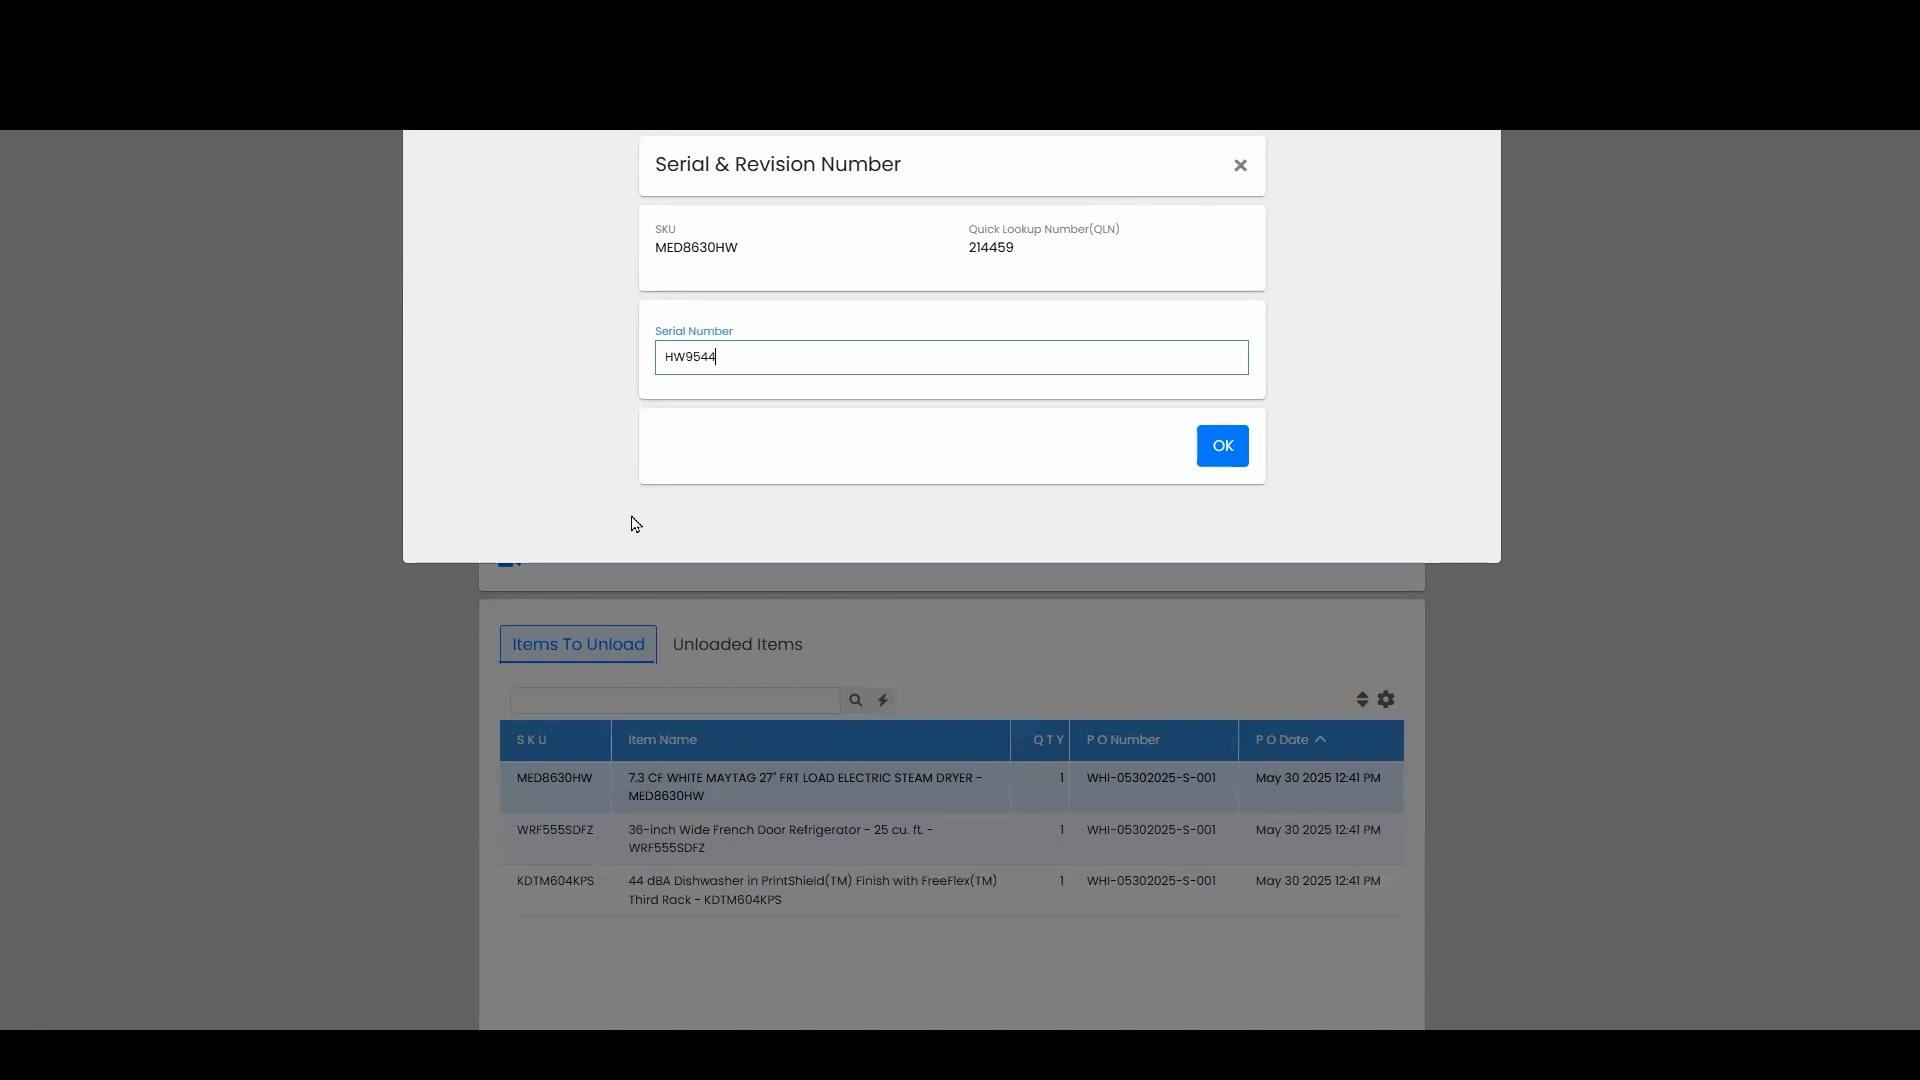
pyautogui.click(1223, 447)
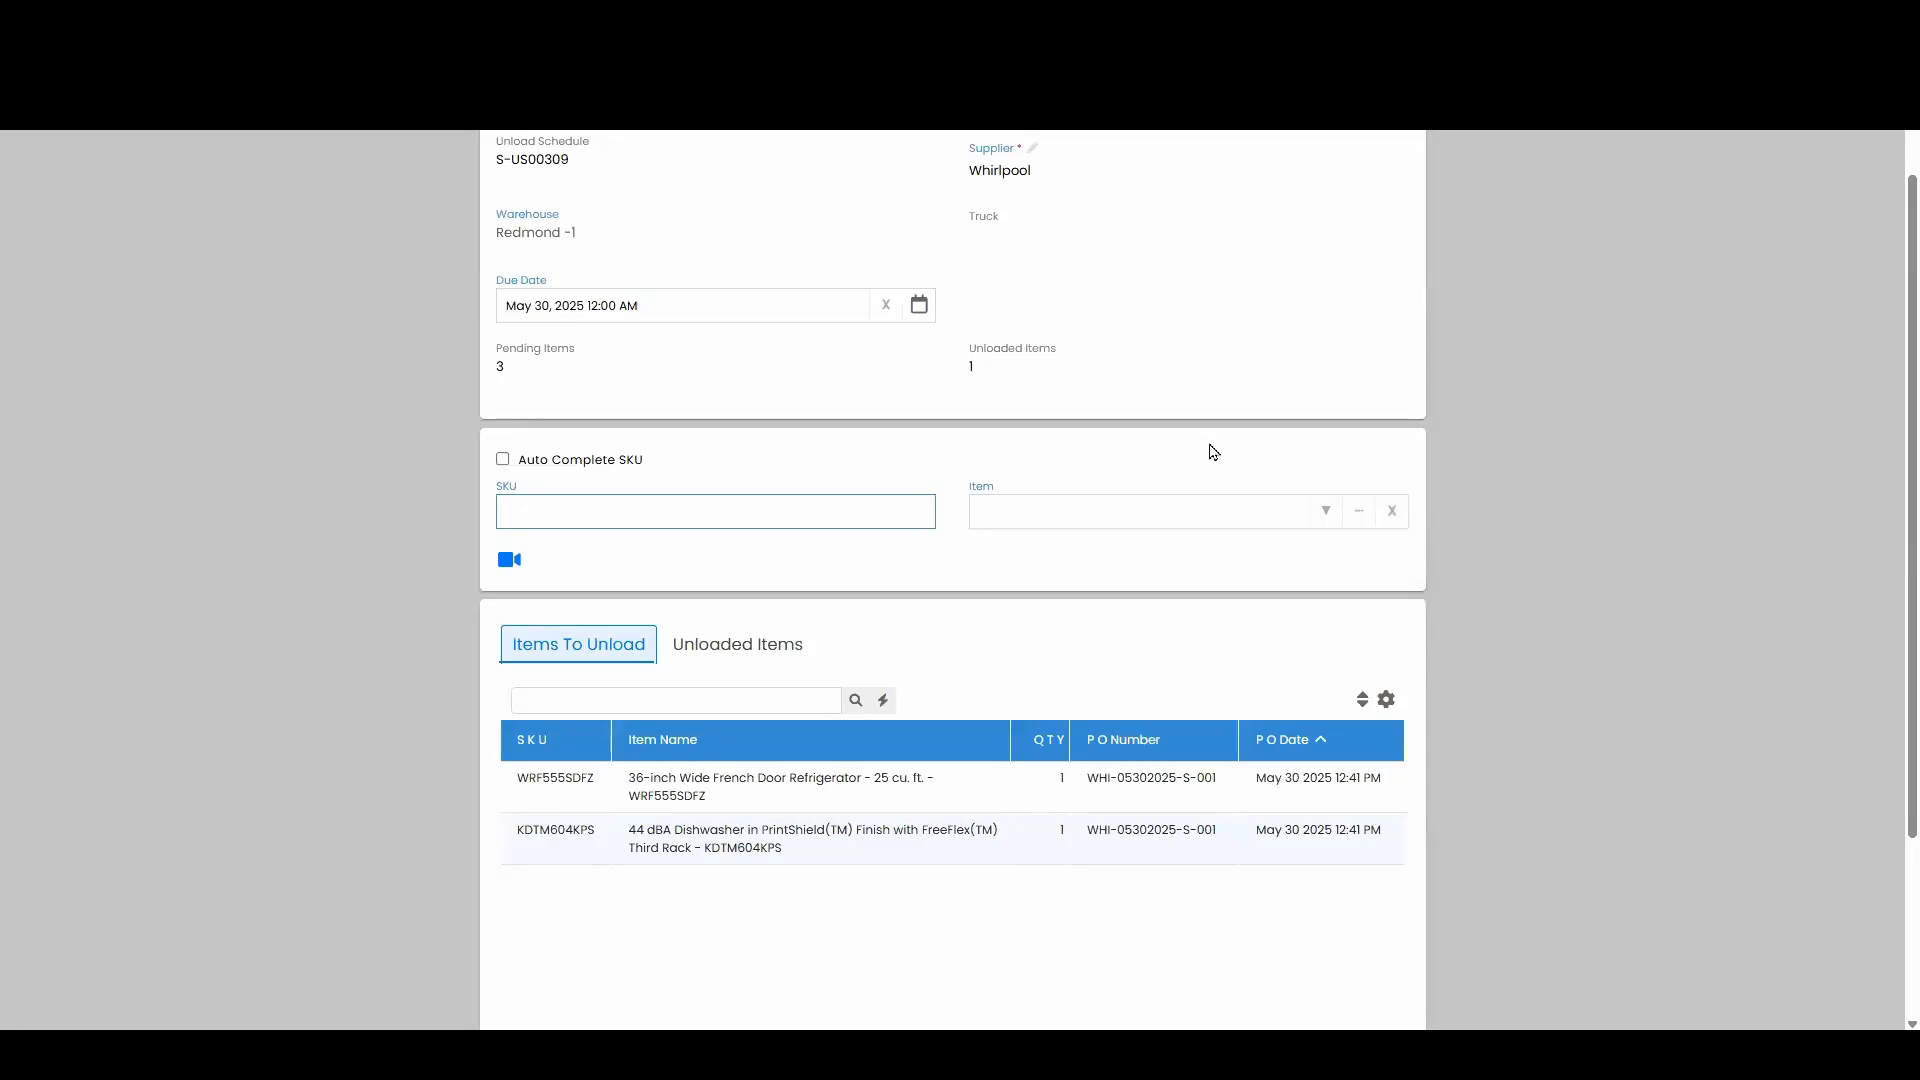
# Check the unloaded items list and examine the actions and purchase order details for the MED8630HW dryer.
pyautogui.scroll(-2, 620, 600)
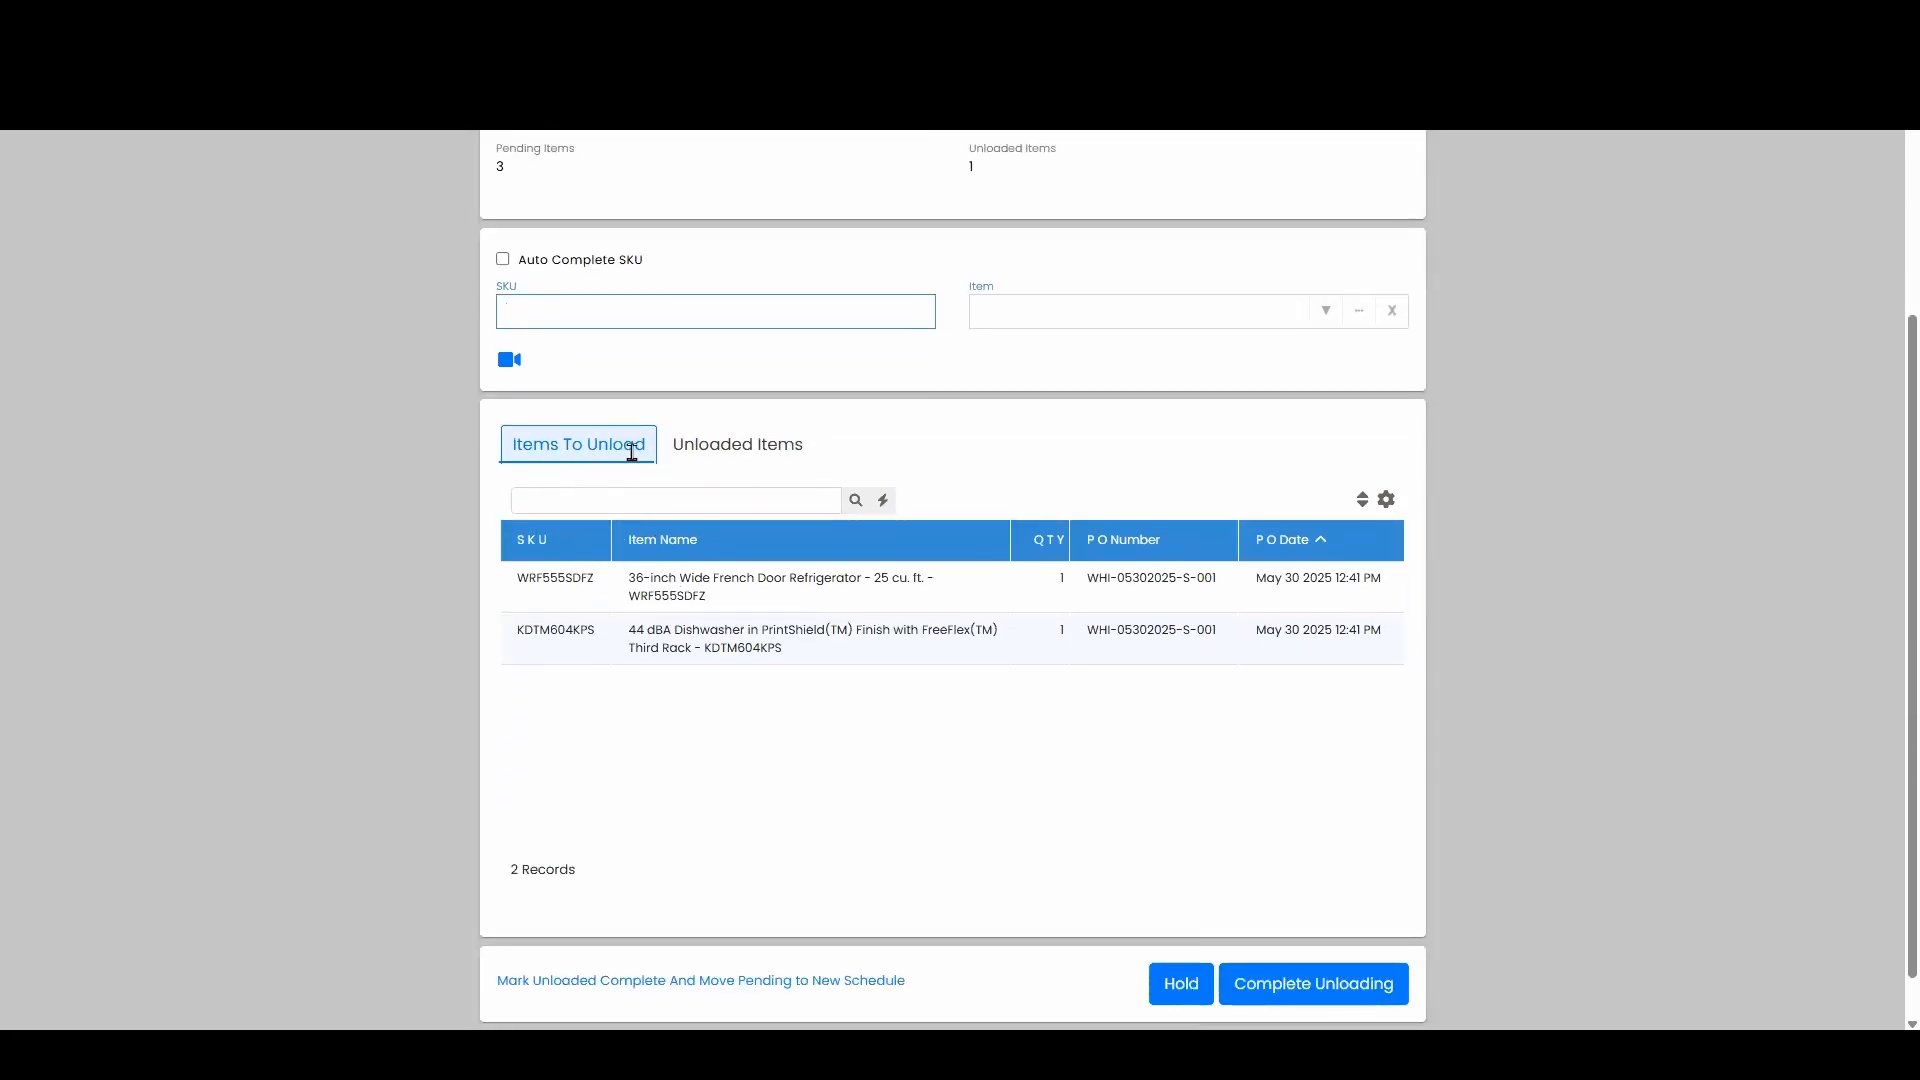
pyautogui.click(731, 456)
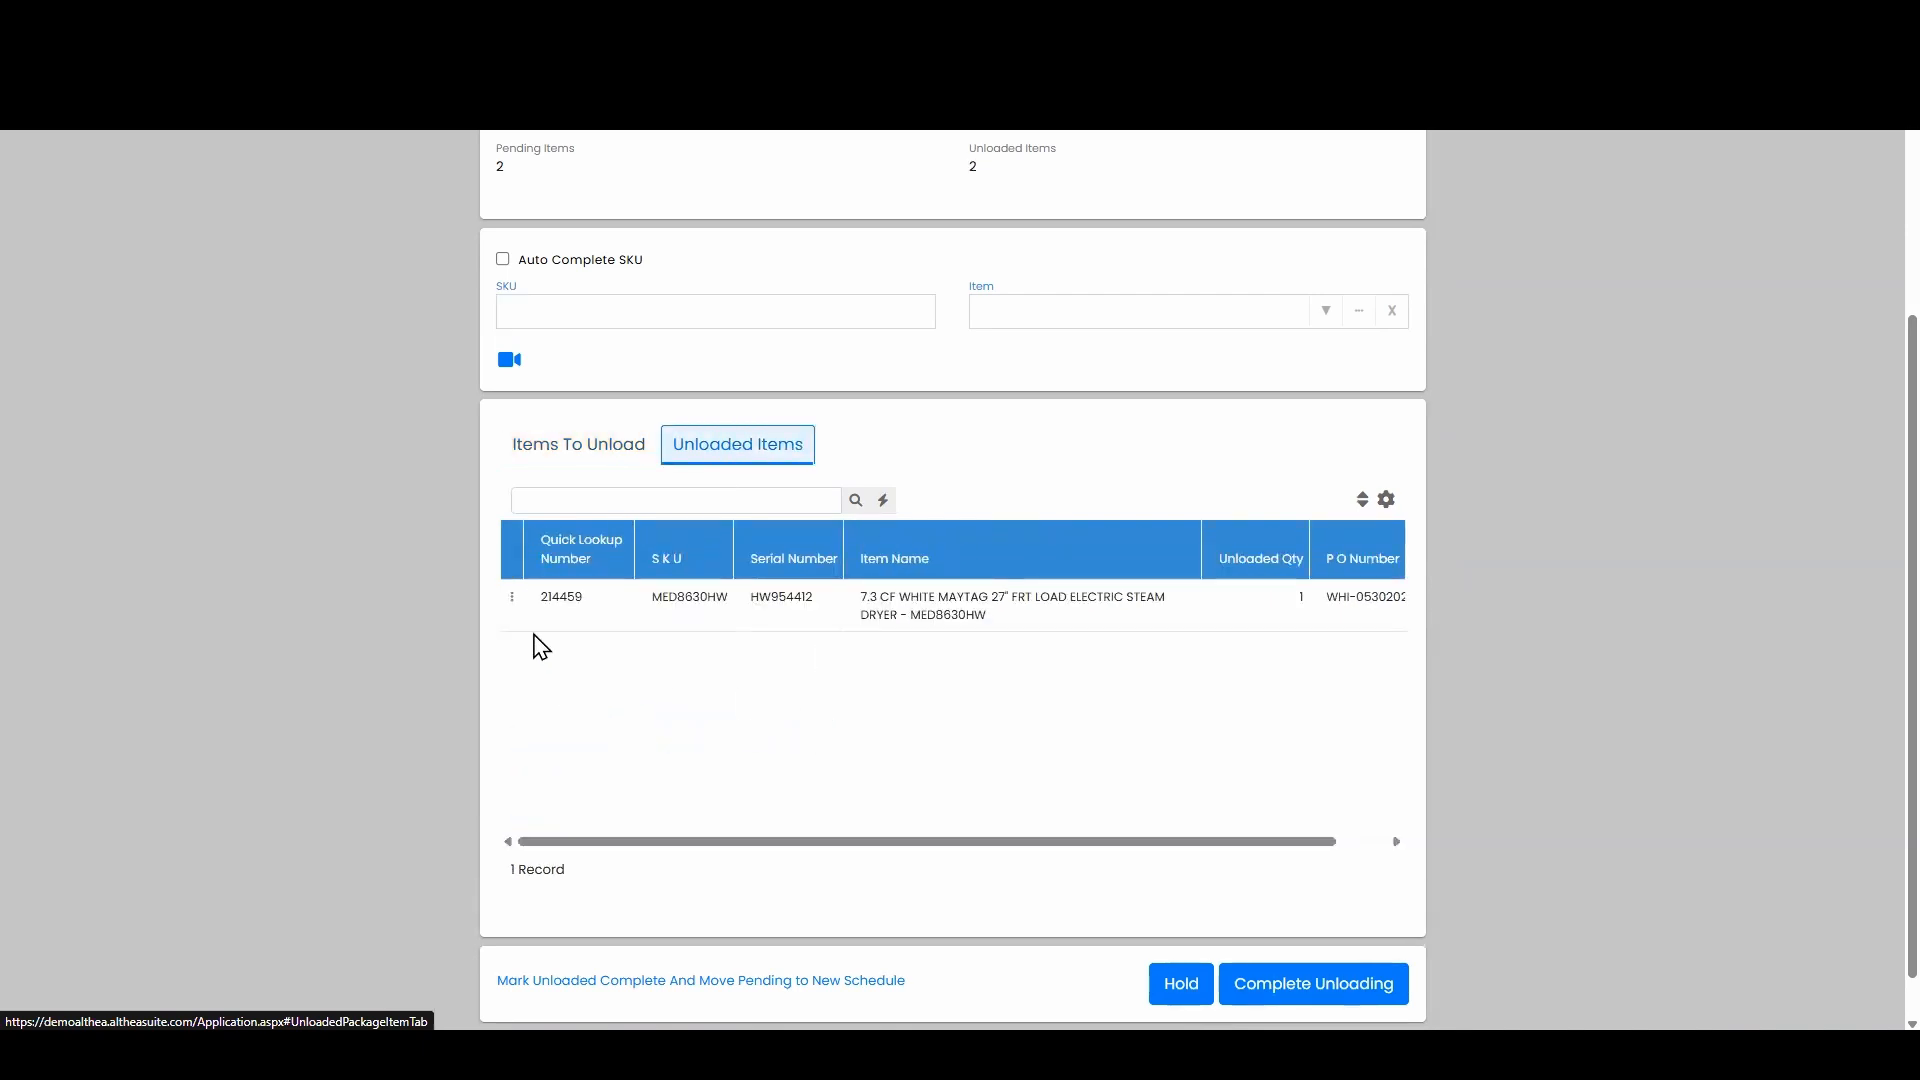
pyautogui.click(512, 595)
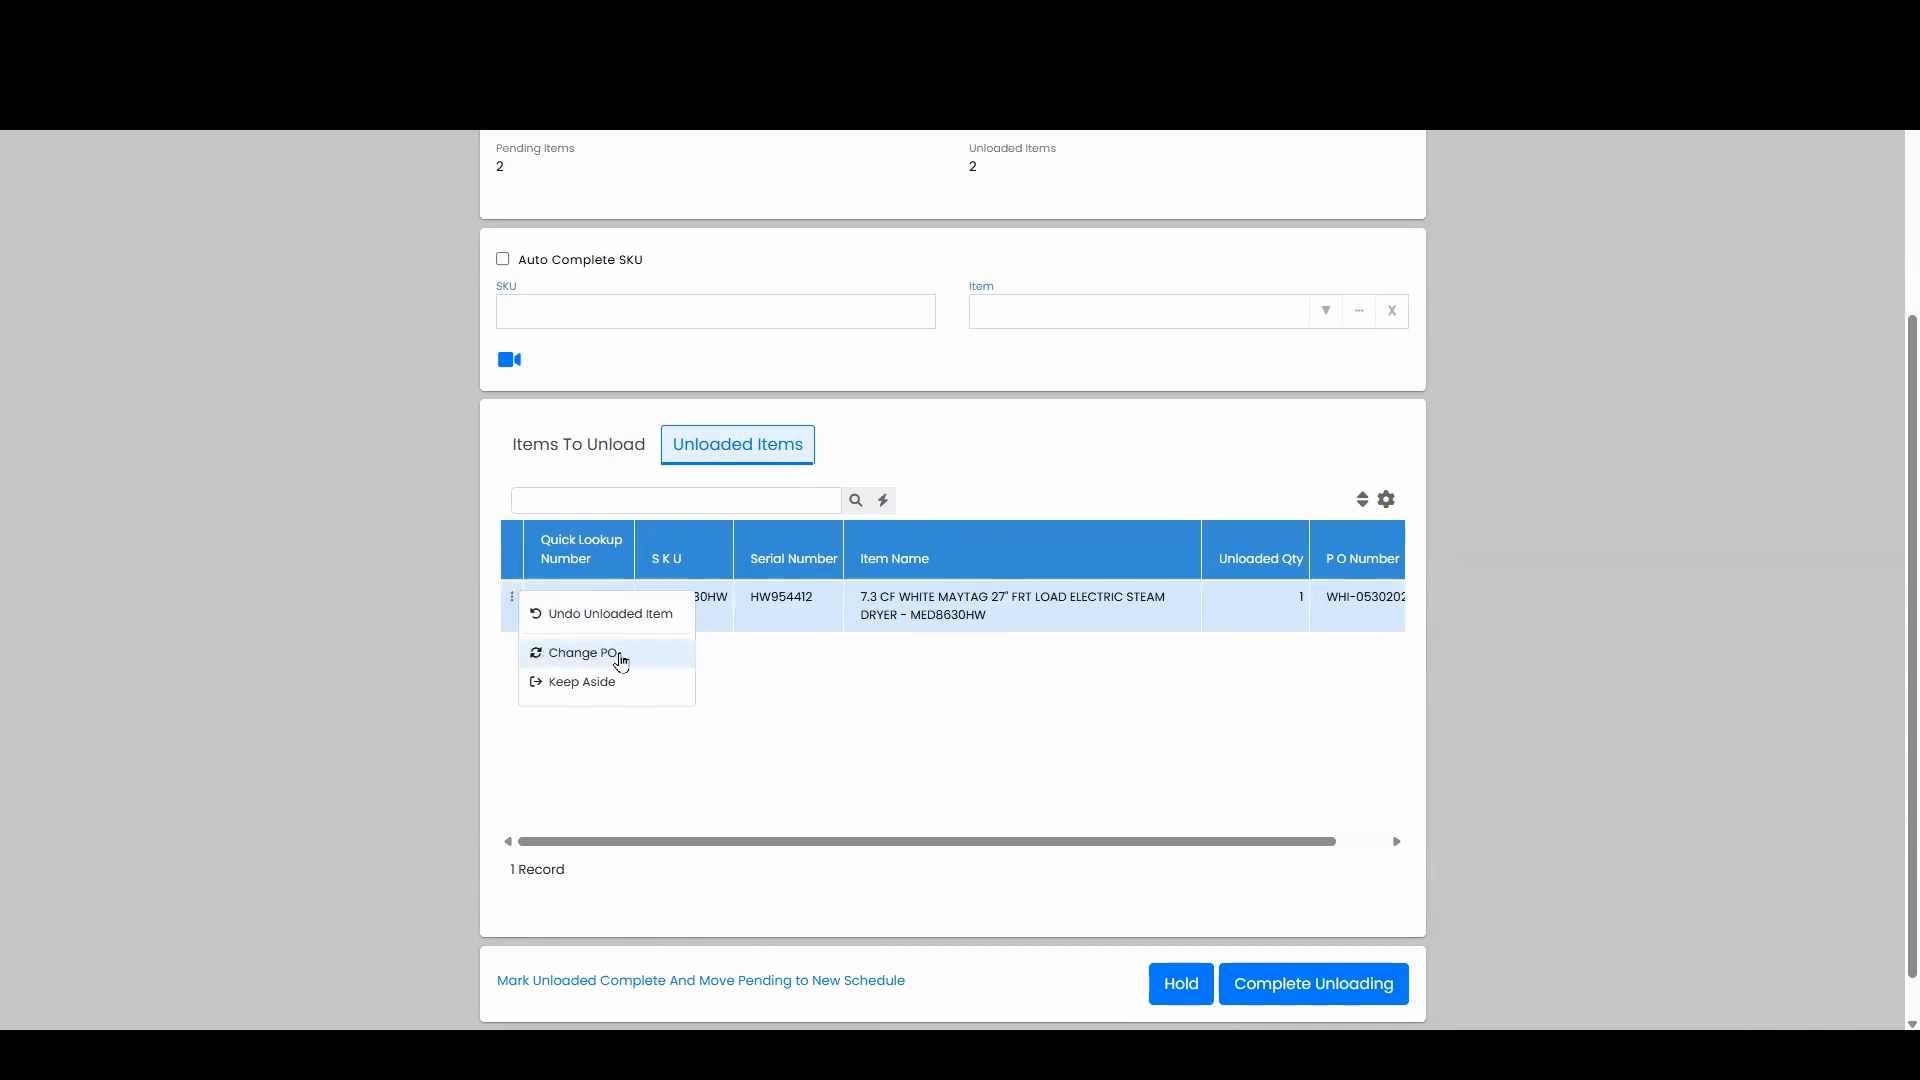
pyautogui.hscroll(1, 1174, 658)
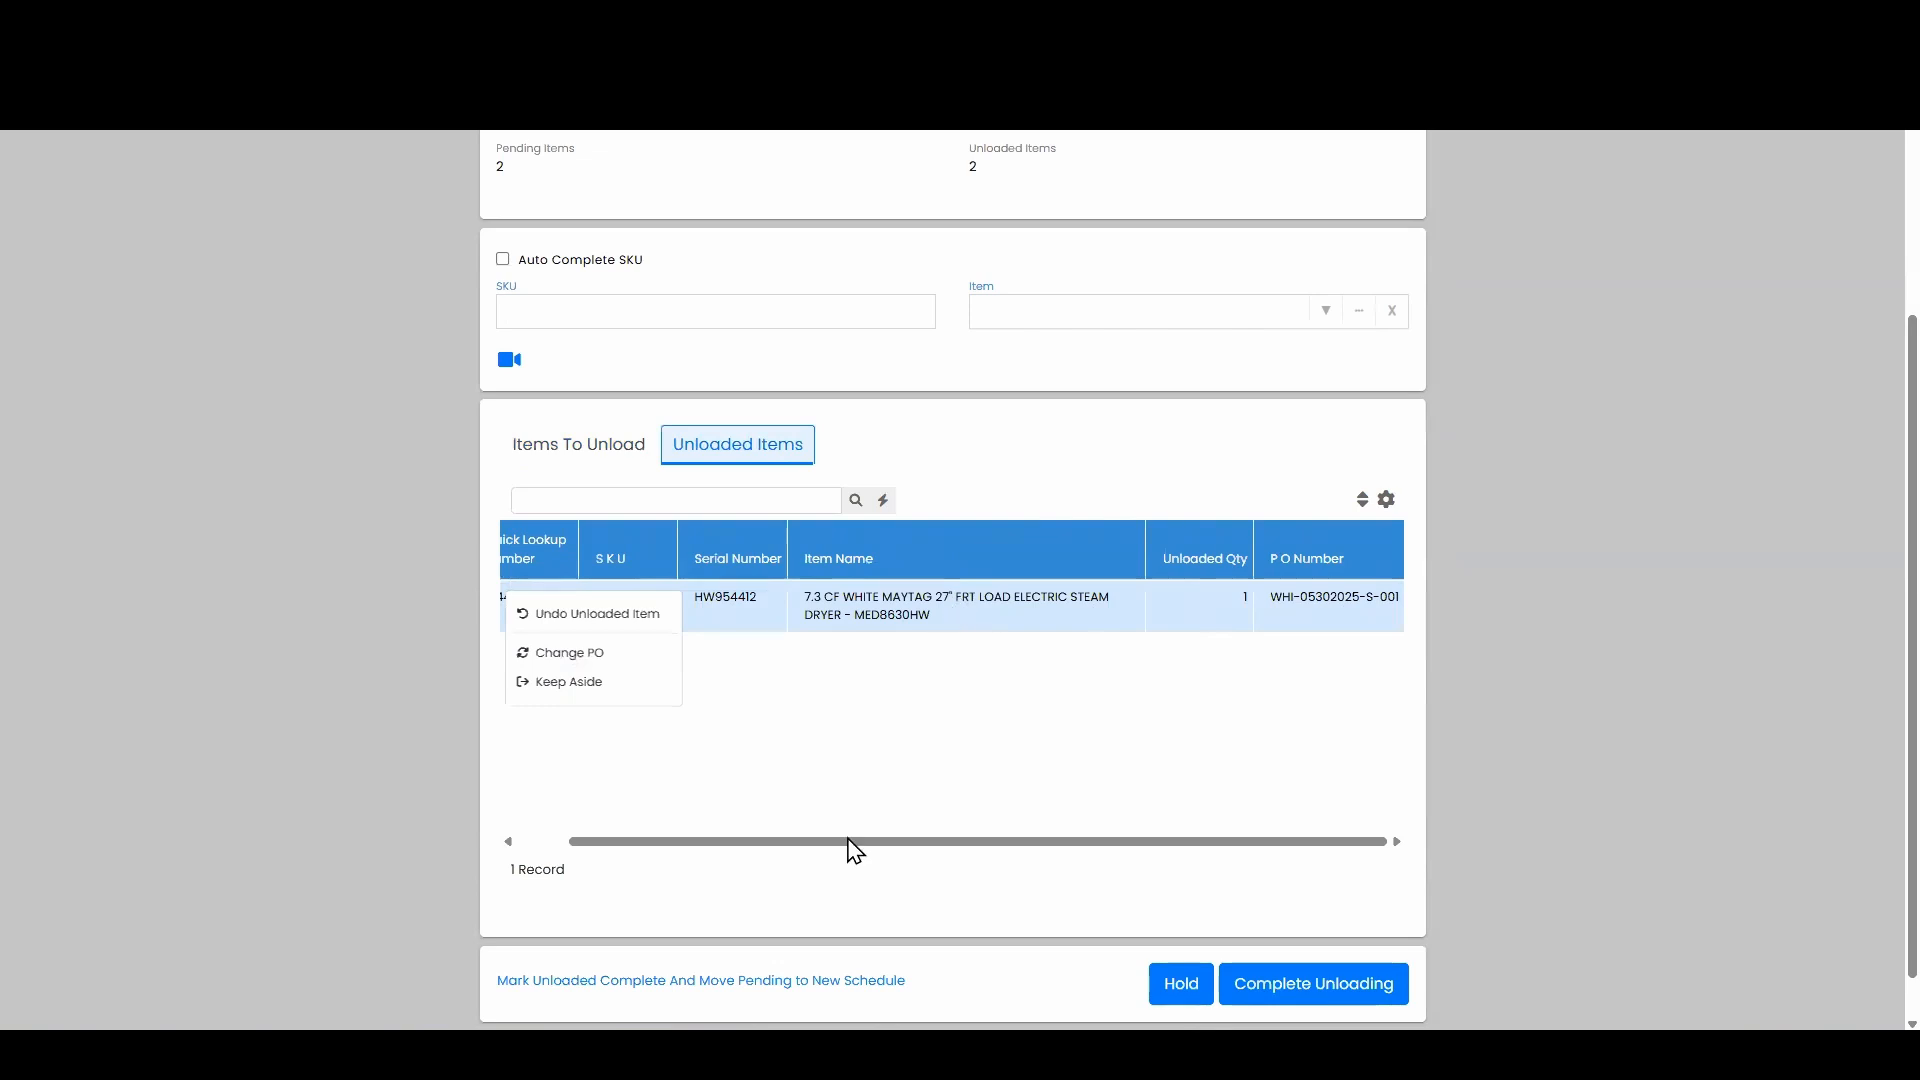
pyautogui.moveTo(849, 849); pyautogui.dragTo(737, 849)
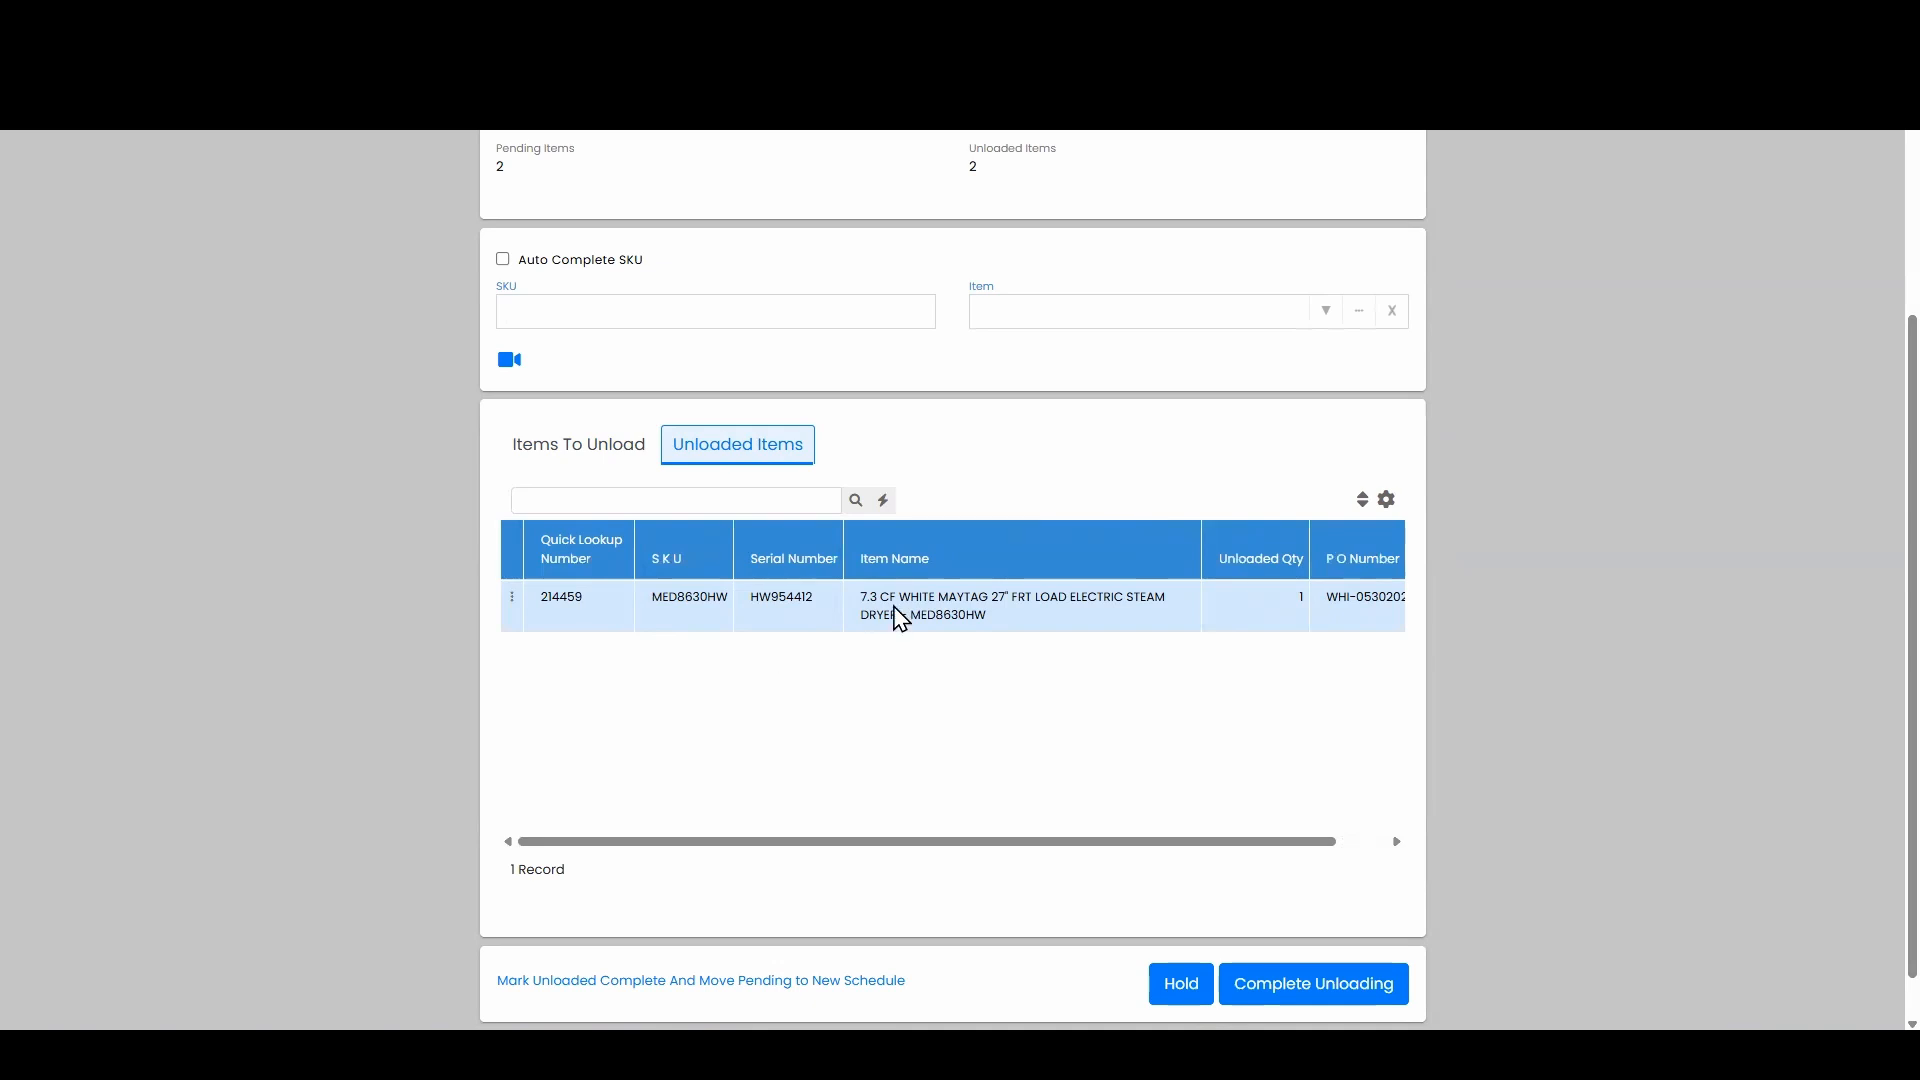
# Unload the unlisted SKU WTW5105HW with serial number HW064412.
pyautogui.click(574, 444)
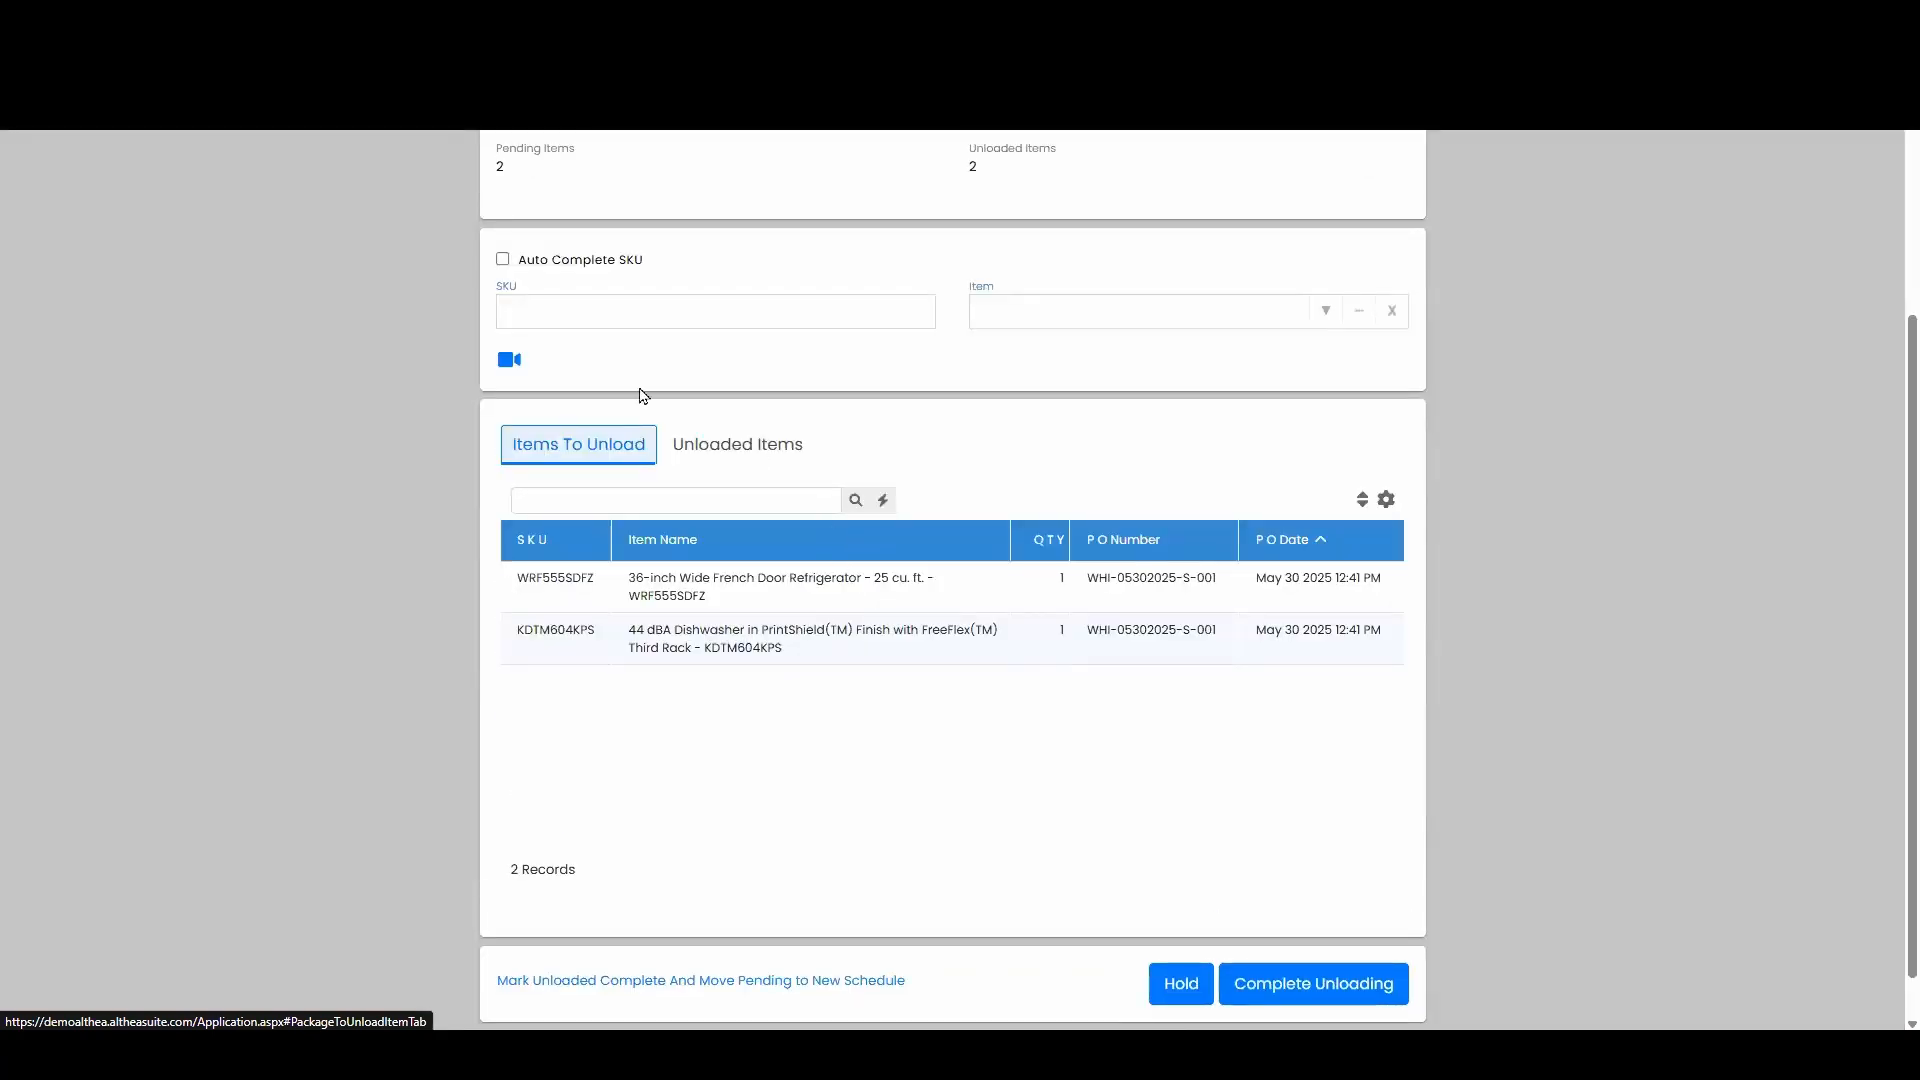
pyautogui.click(549, 297)
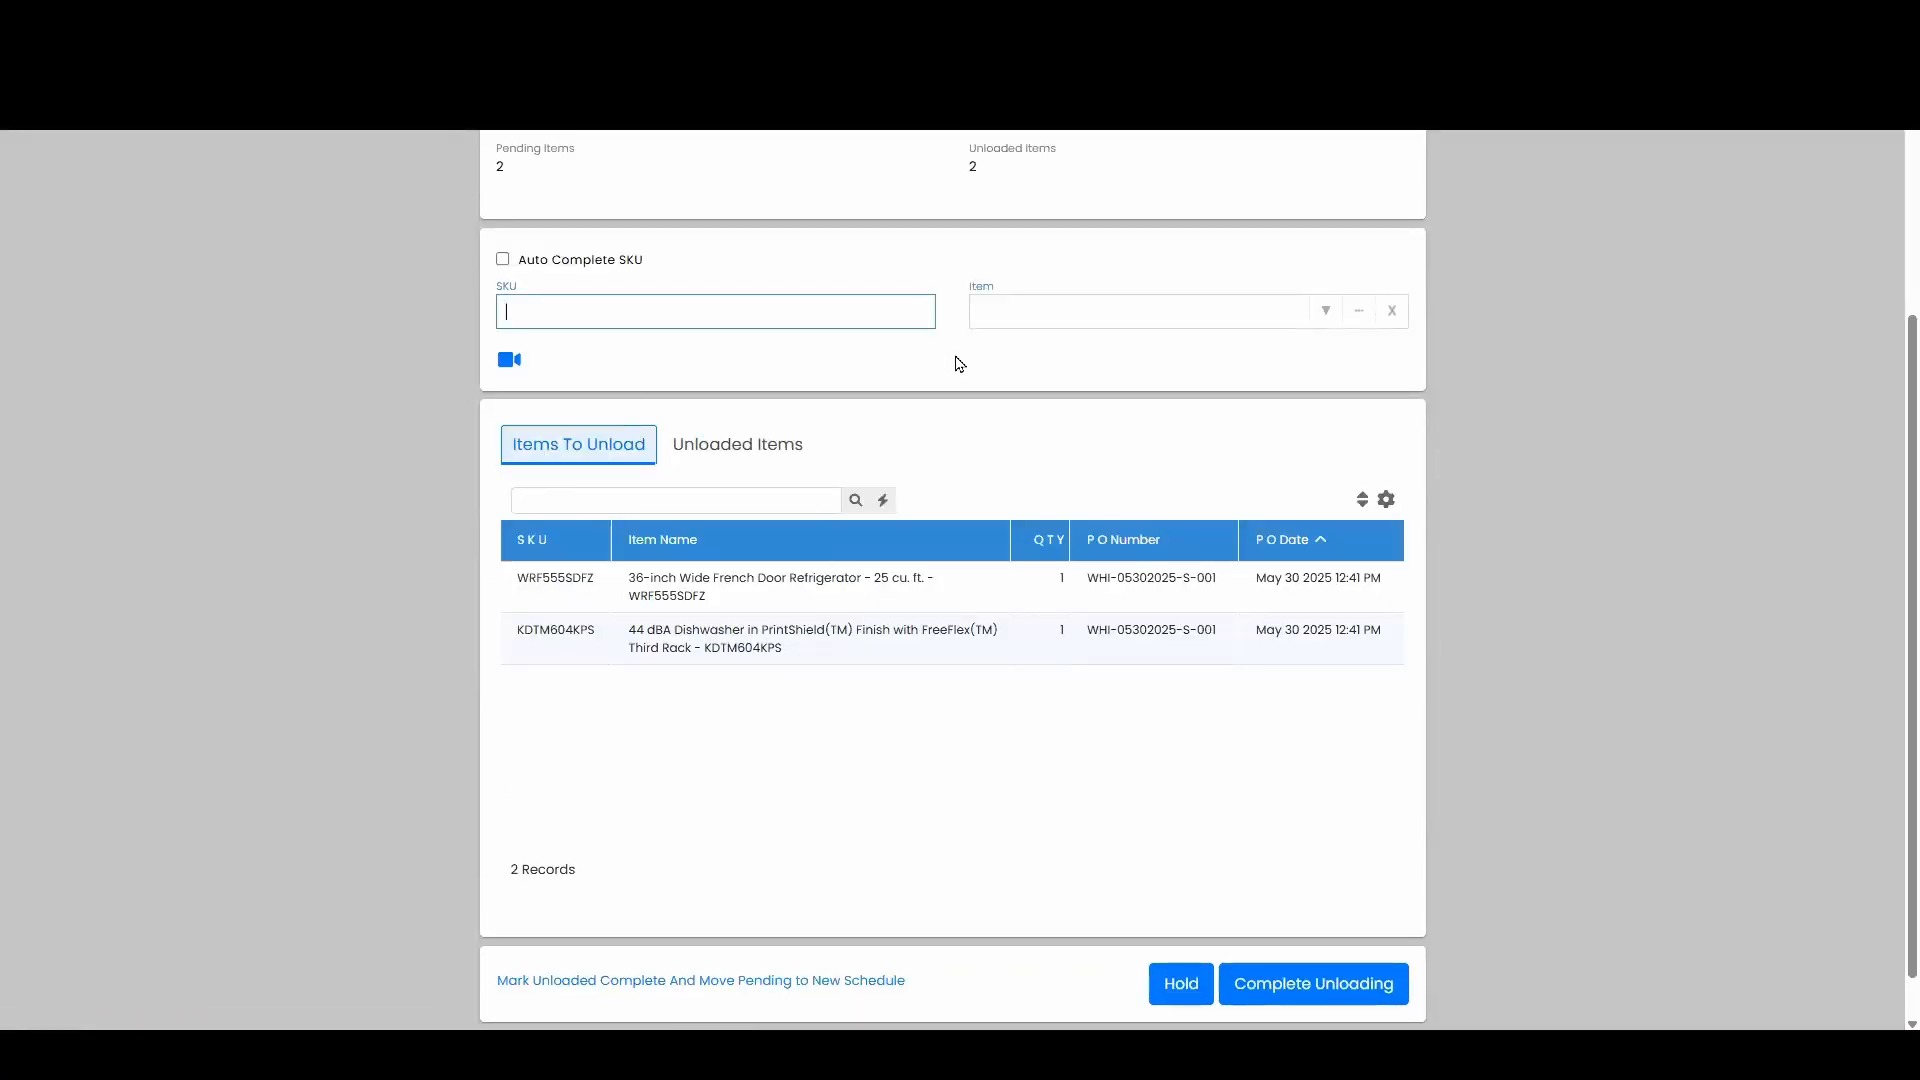
pyautogui.write('WTW5105HW')
pyautogui.press('Return')
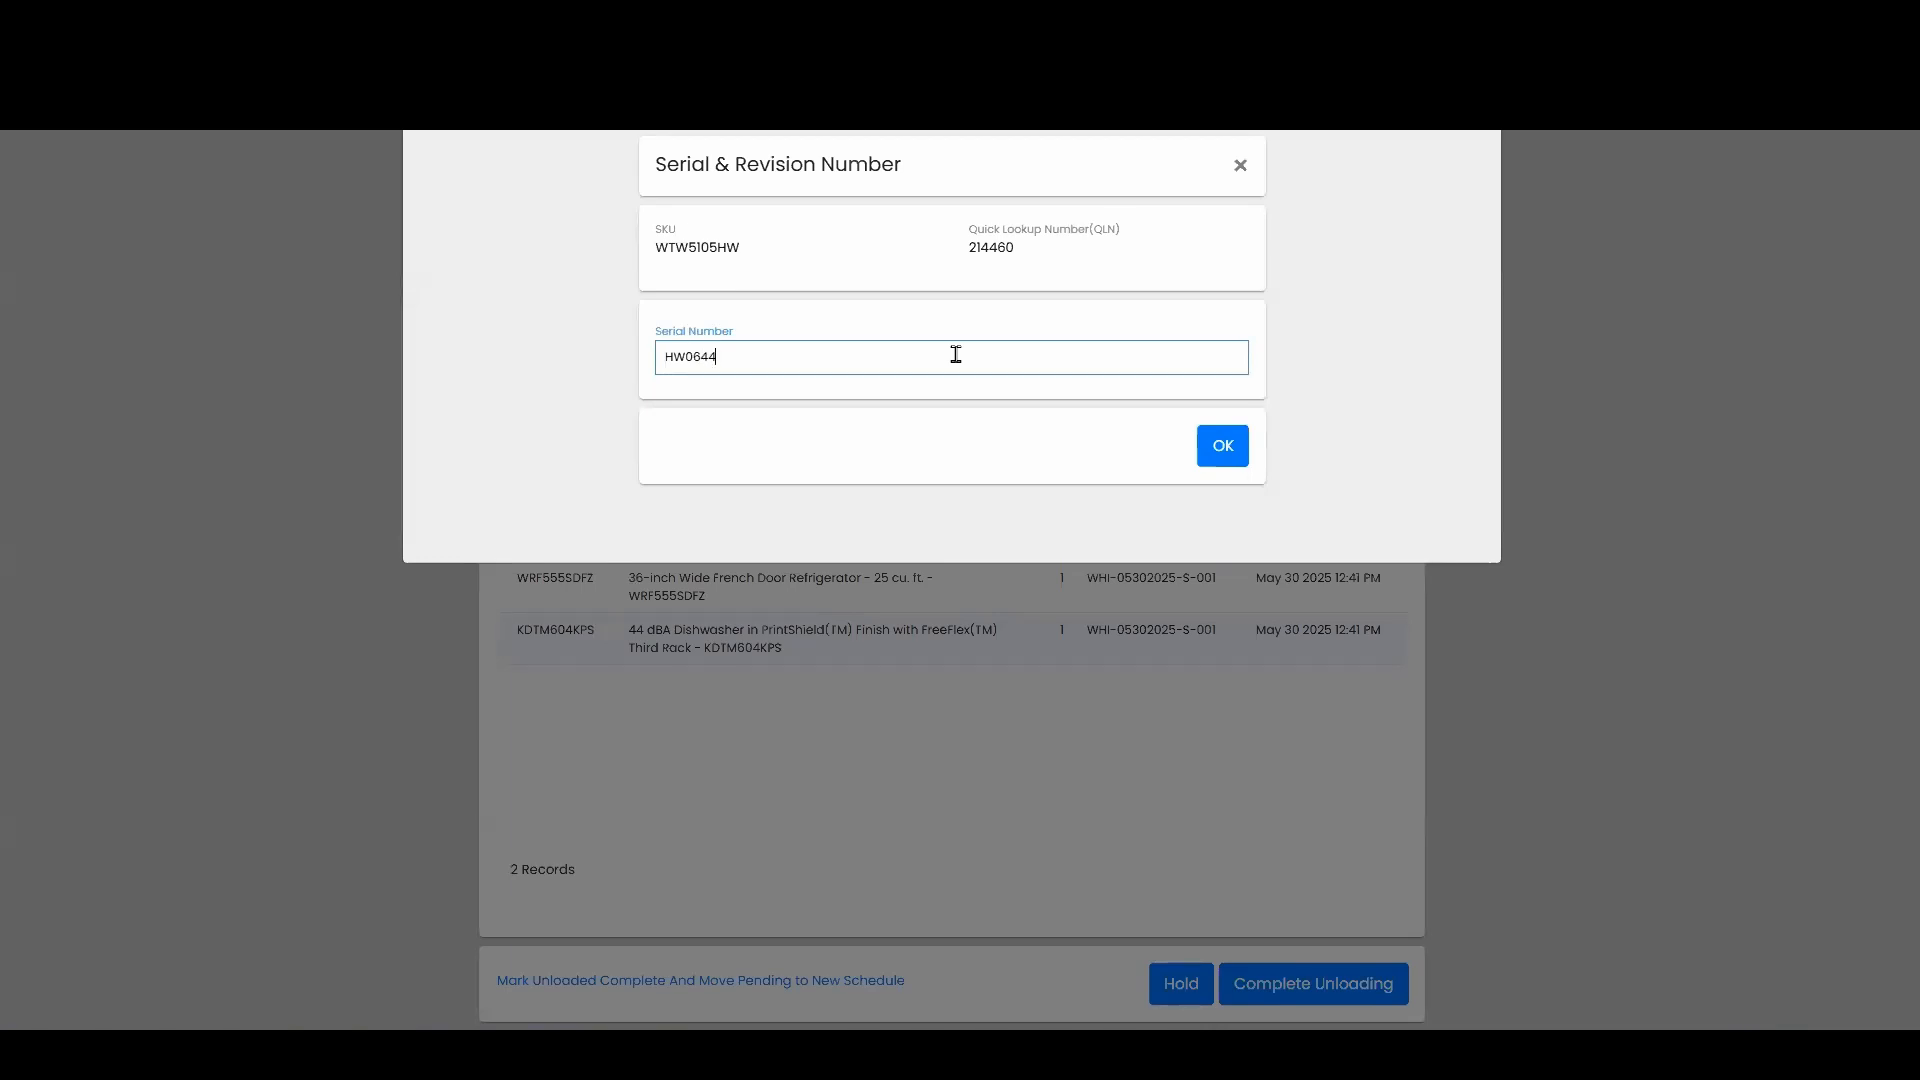
pyautogui.click(1220, 446)
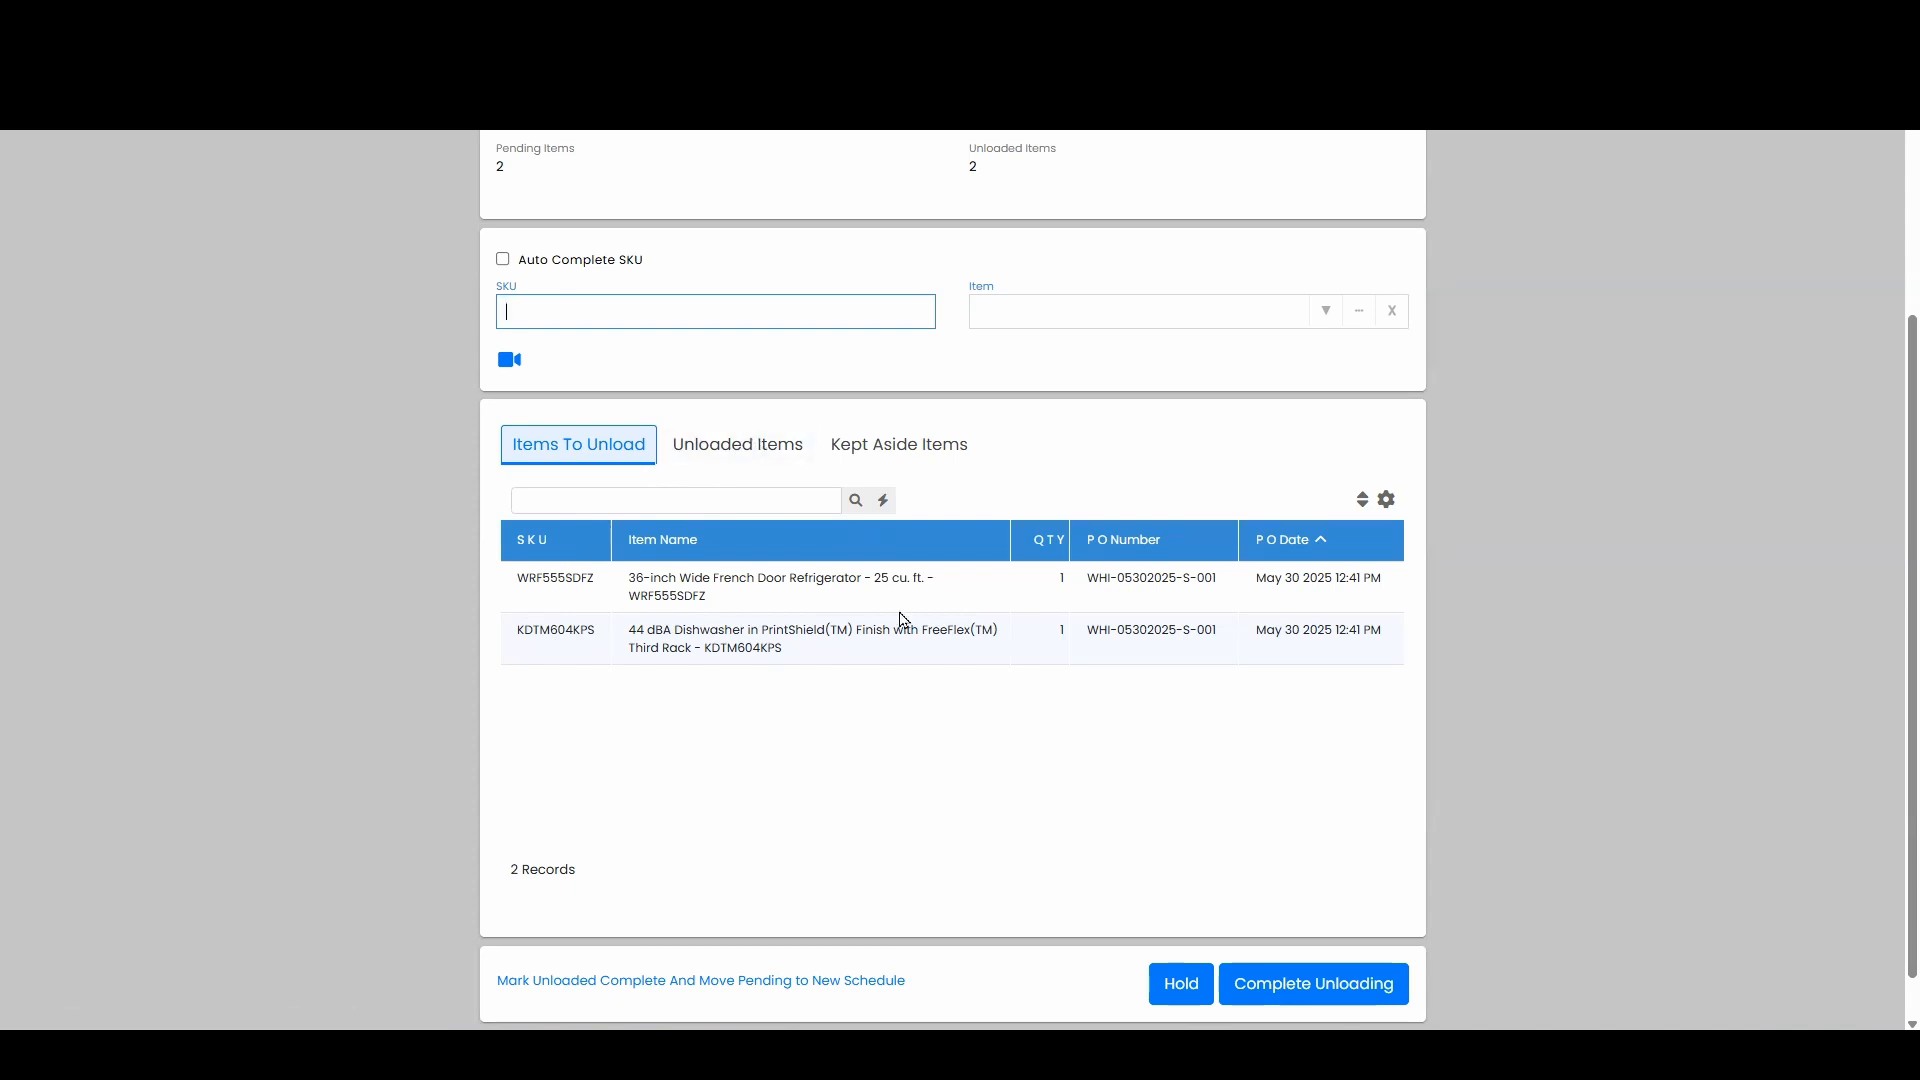
# Apply the pending purchase order dated May 30 2025 12:43 PM to the kept-aside WTW5105HW washer.
pyautogui.click(950, 455)
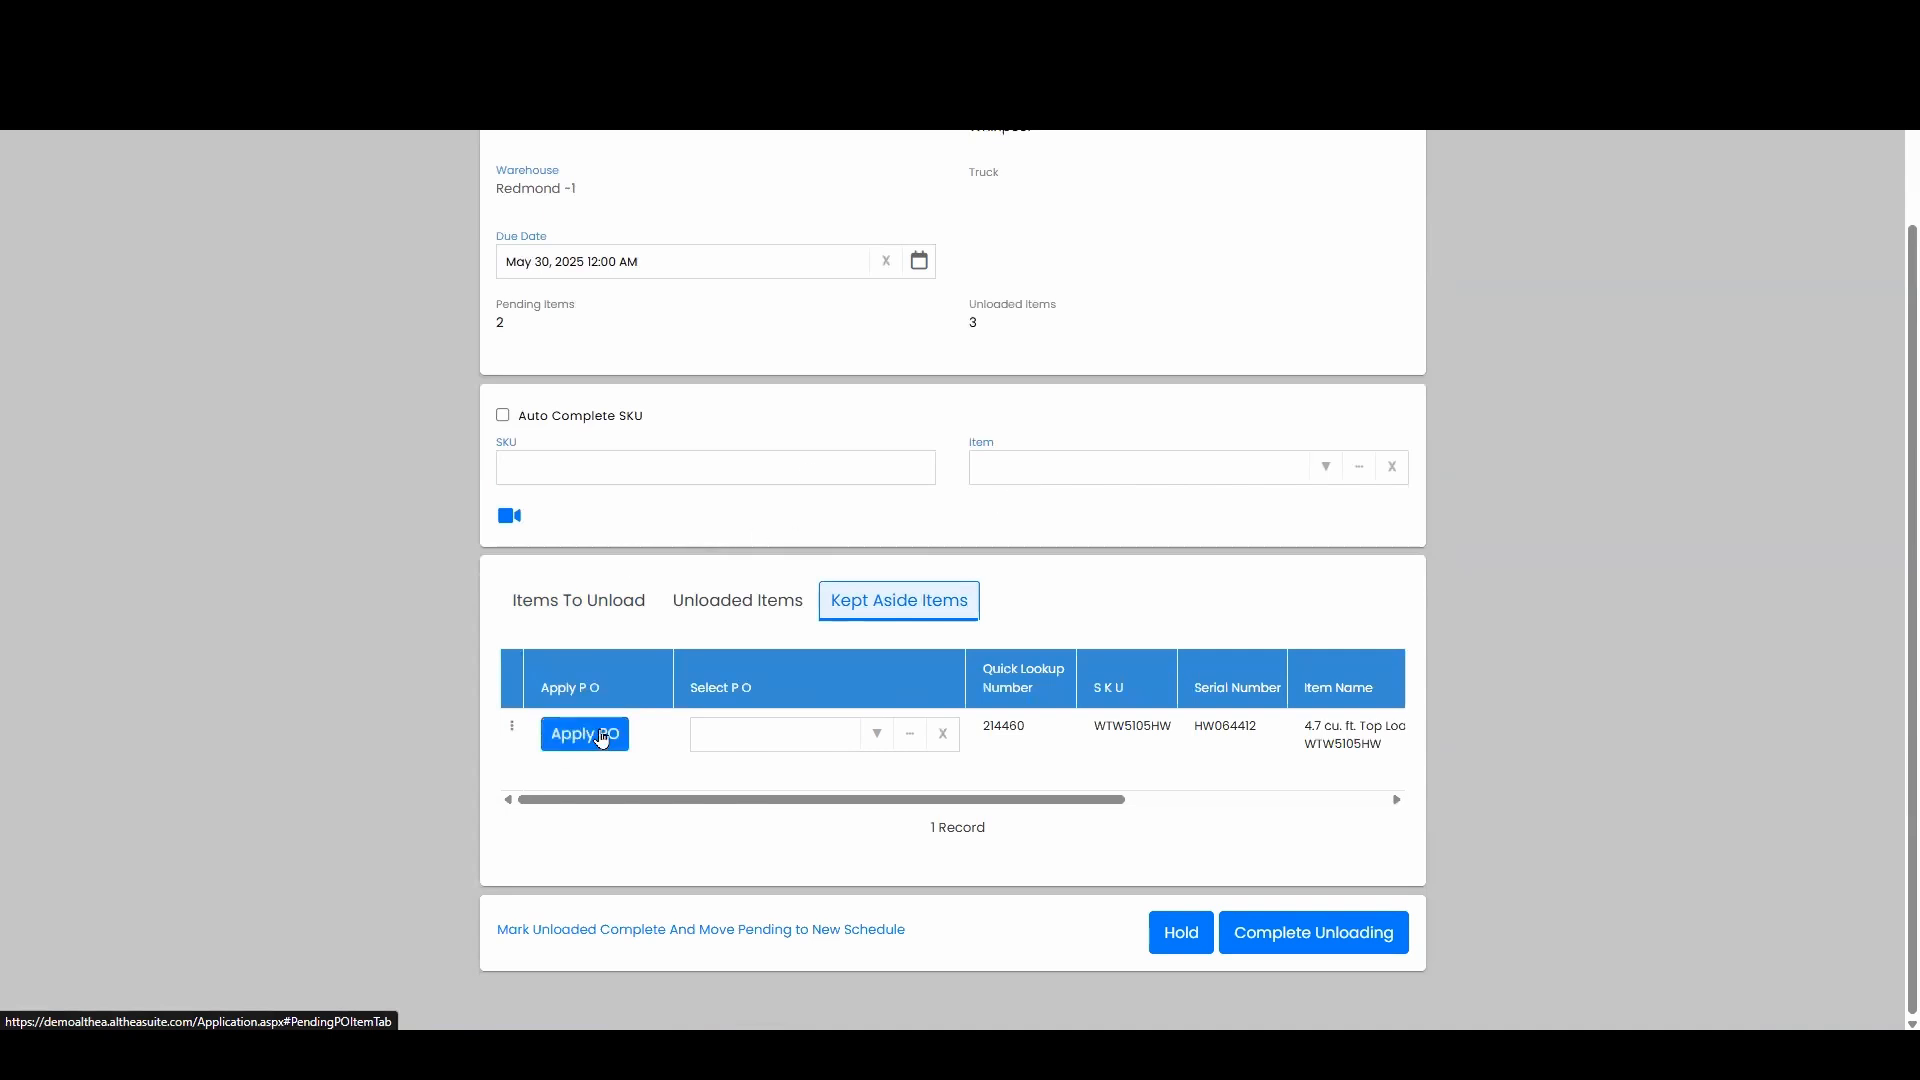
pyautogui.click(891, 741)
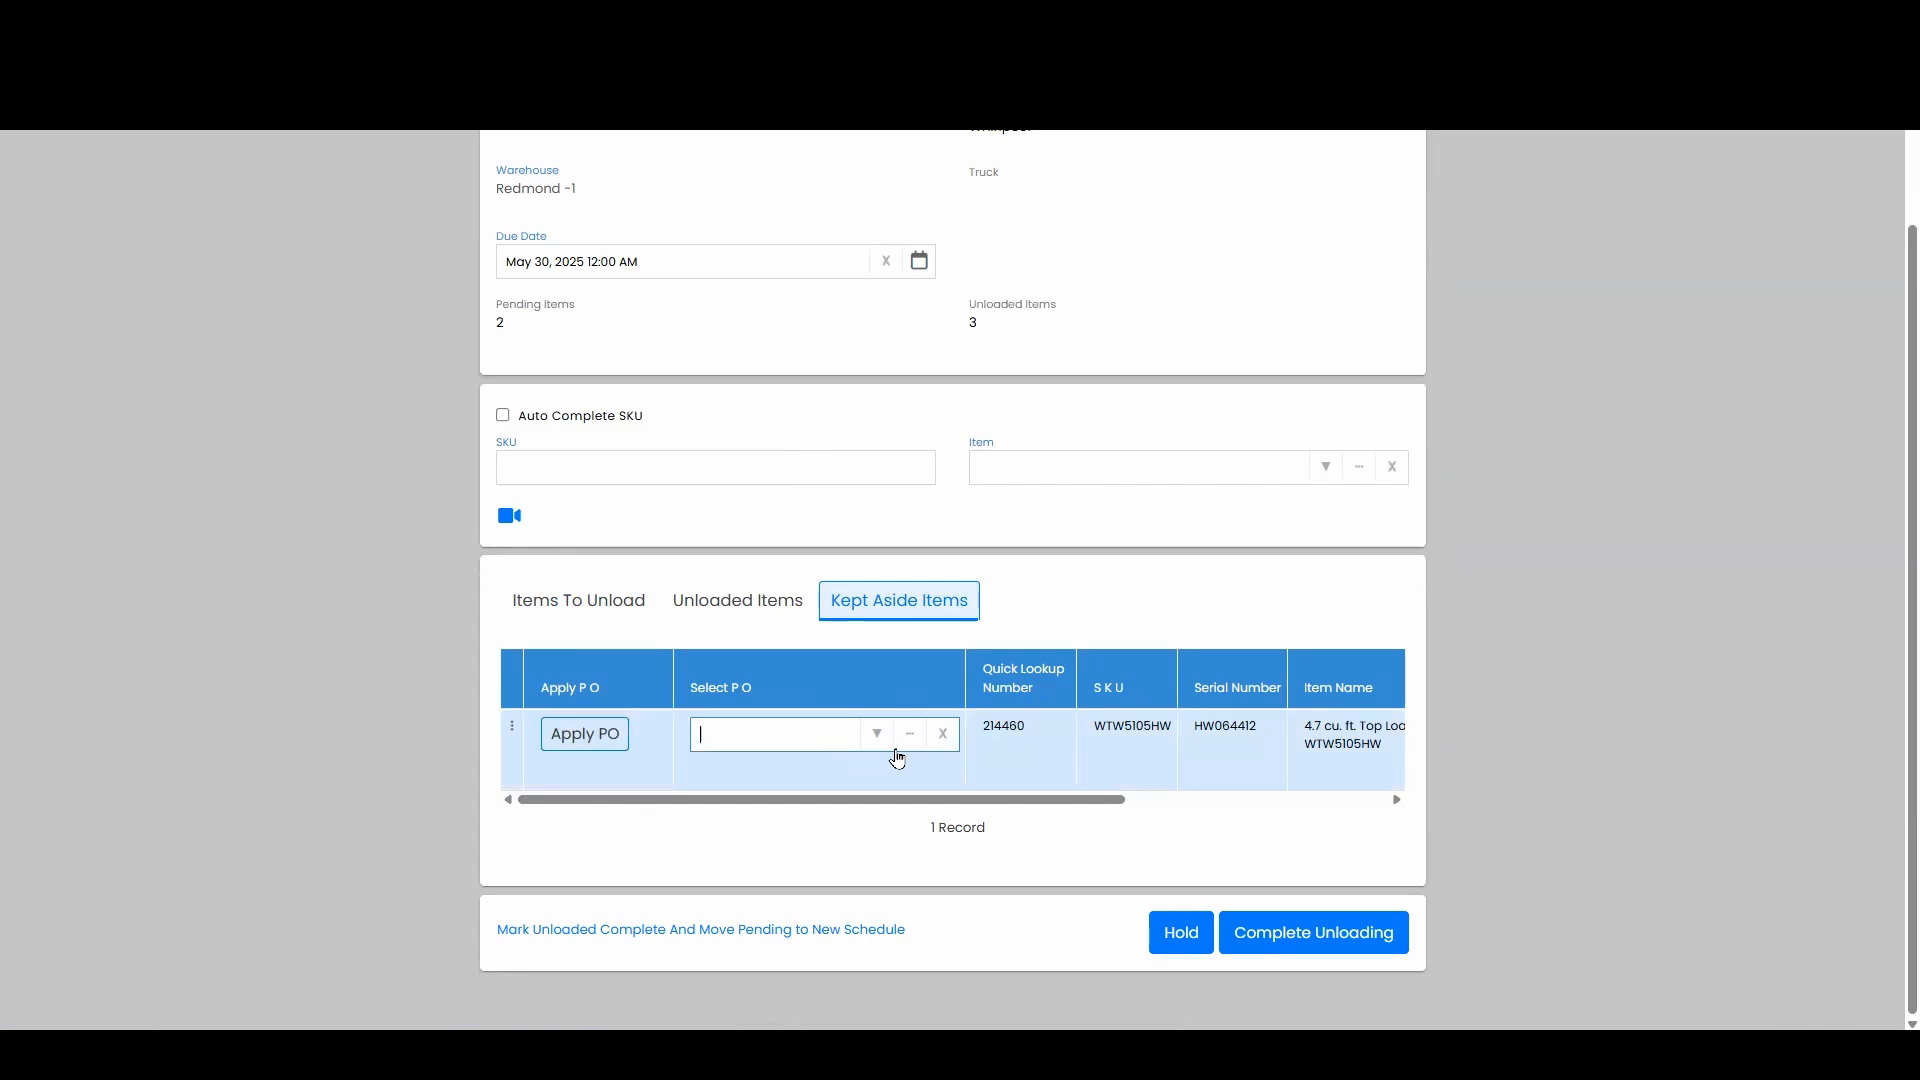
pyautogui.click(599, 742)
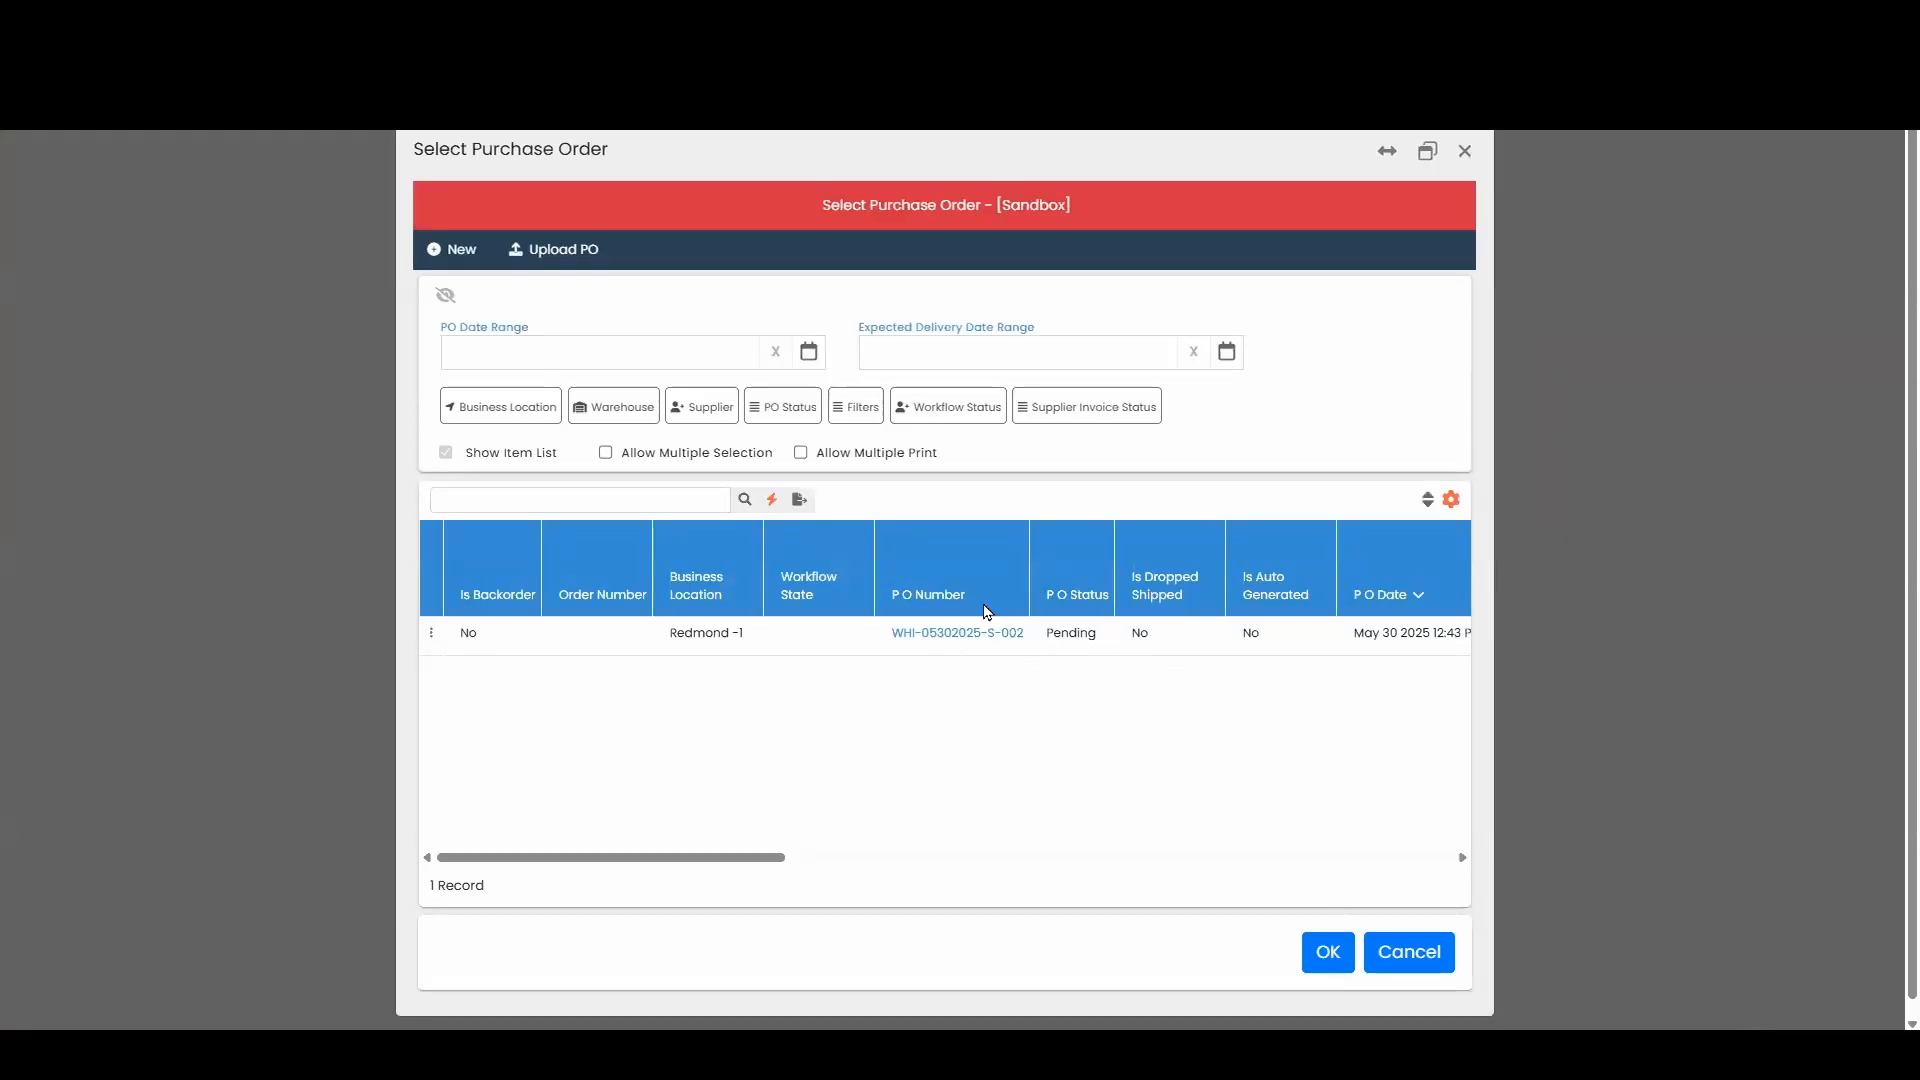
pyautogui.click(848, 632)
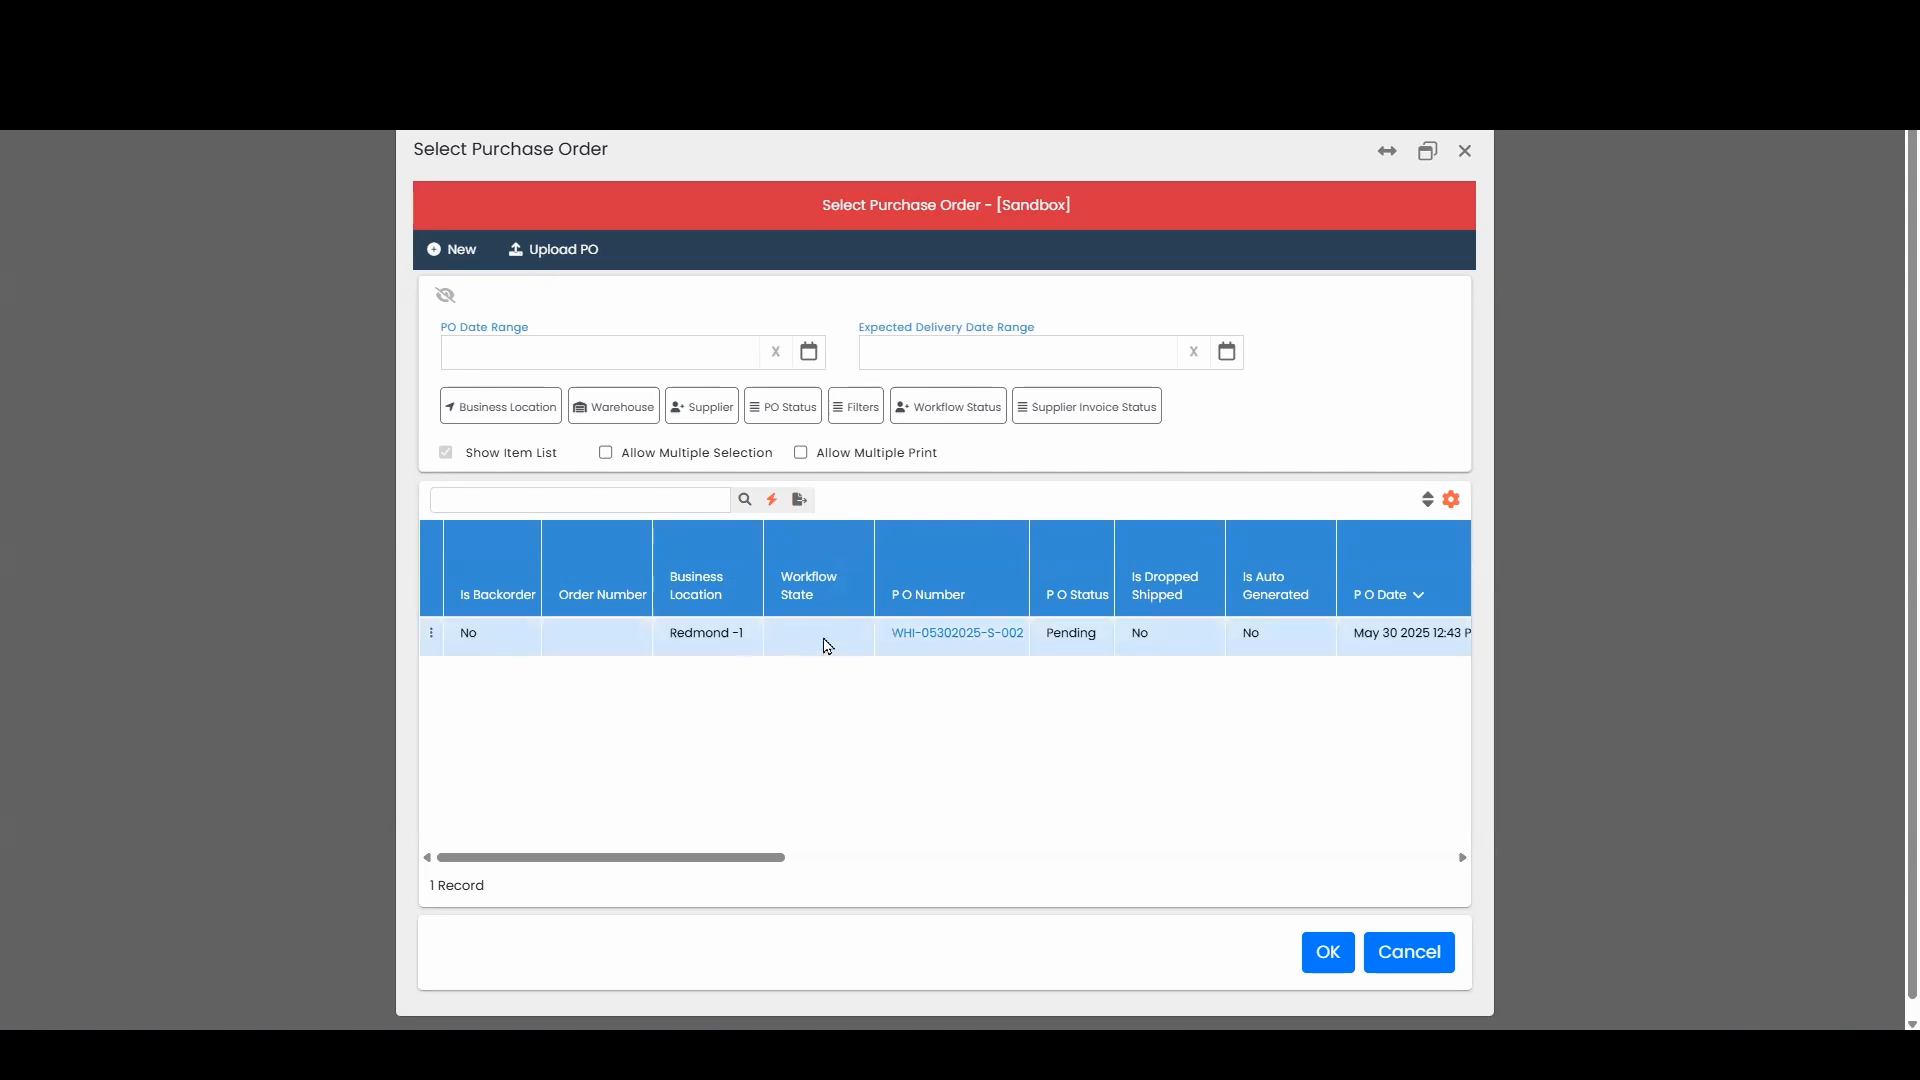
pyautogui.click(1335, 953)
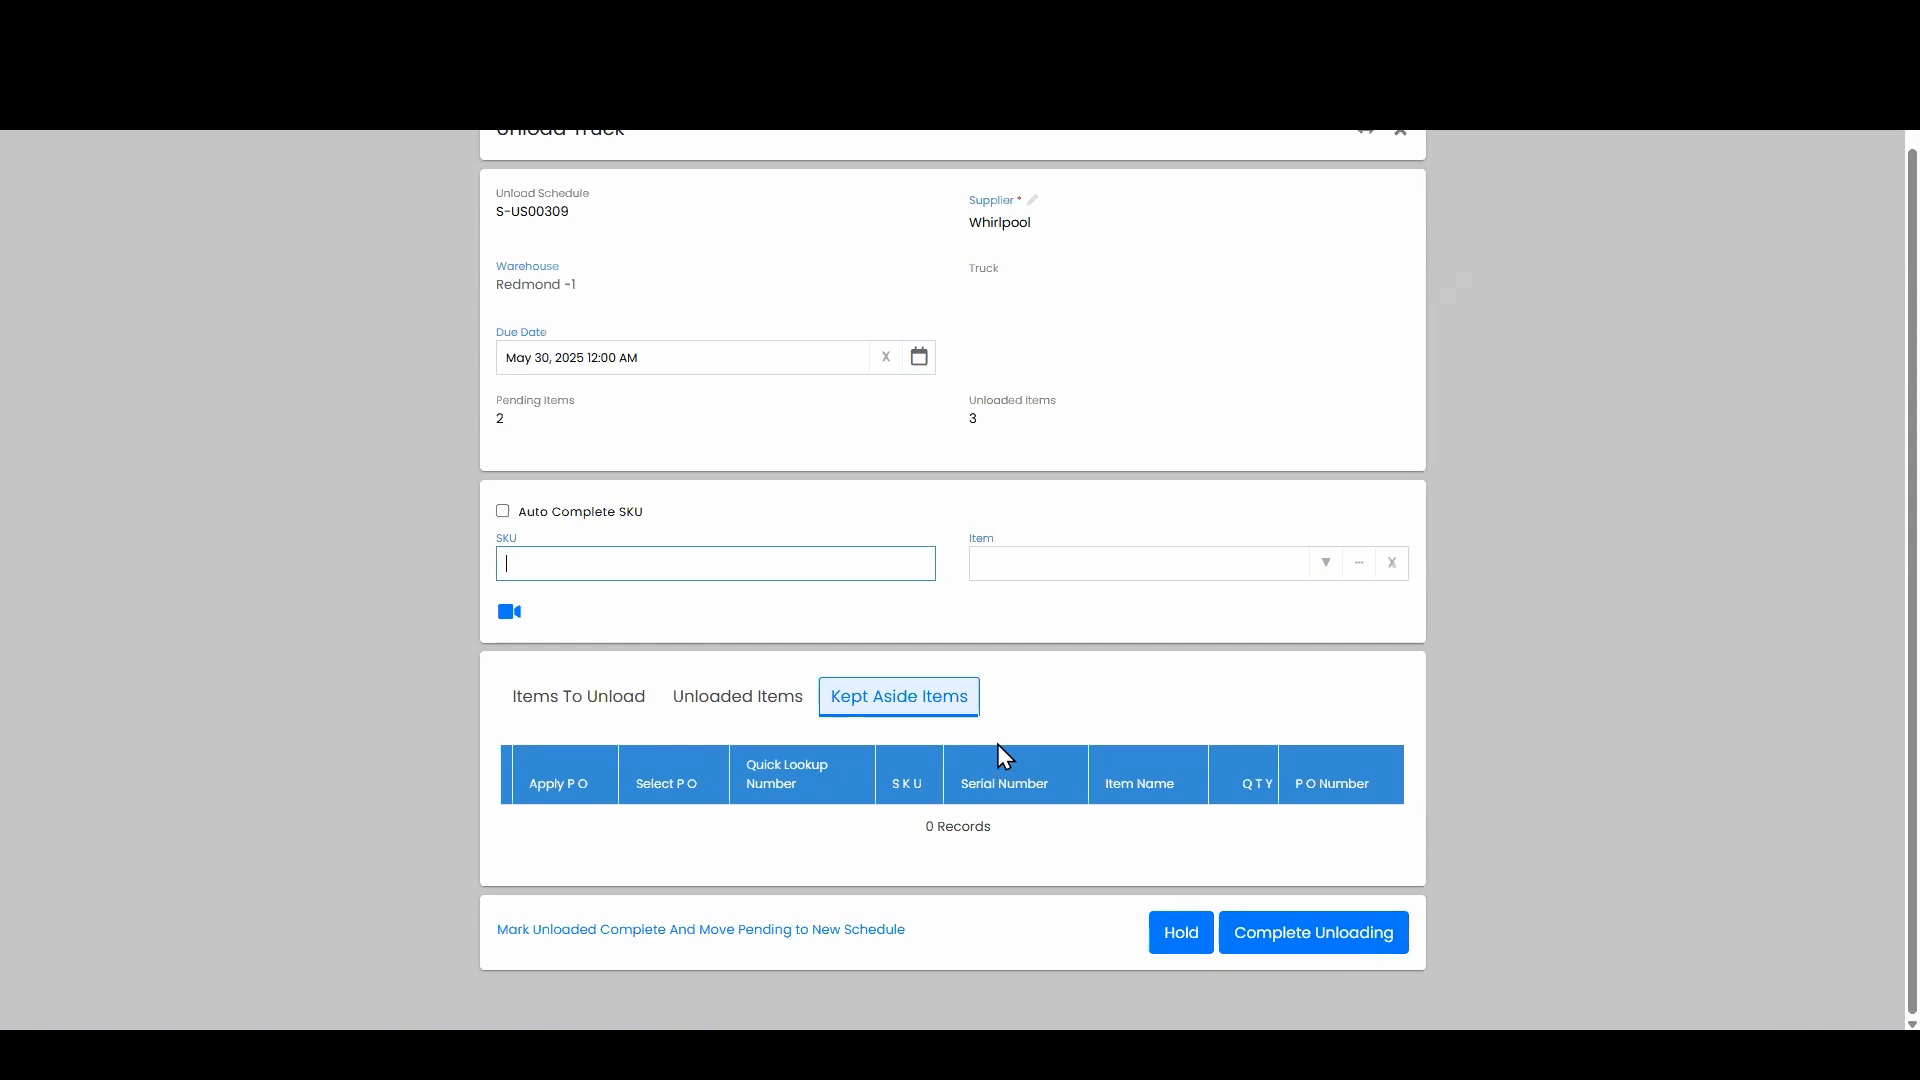
# Review the unloaded items with their purchase orders and the actions available for the MED8630HW dryer.
pyautogui.click(740, 703)
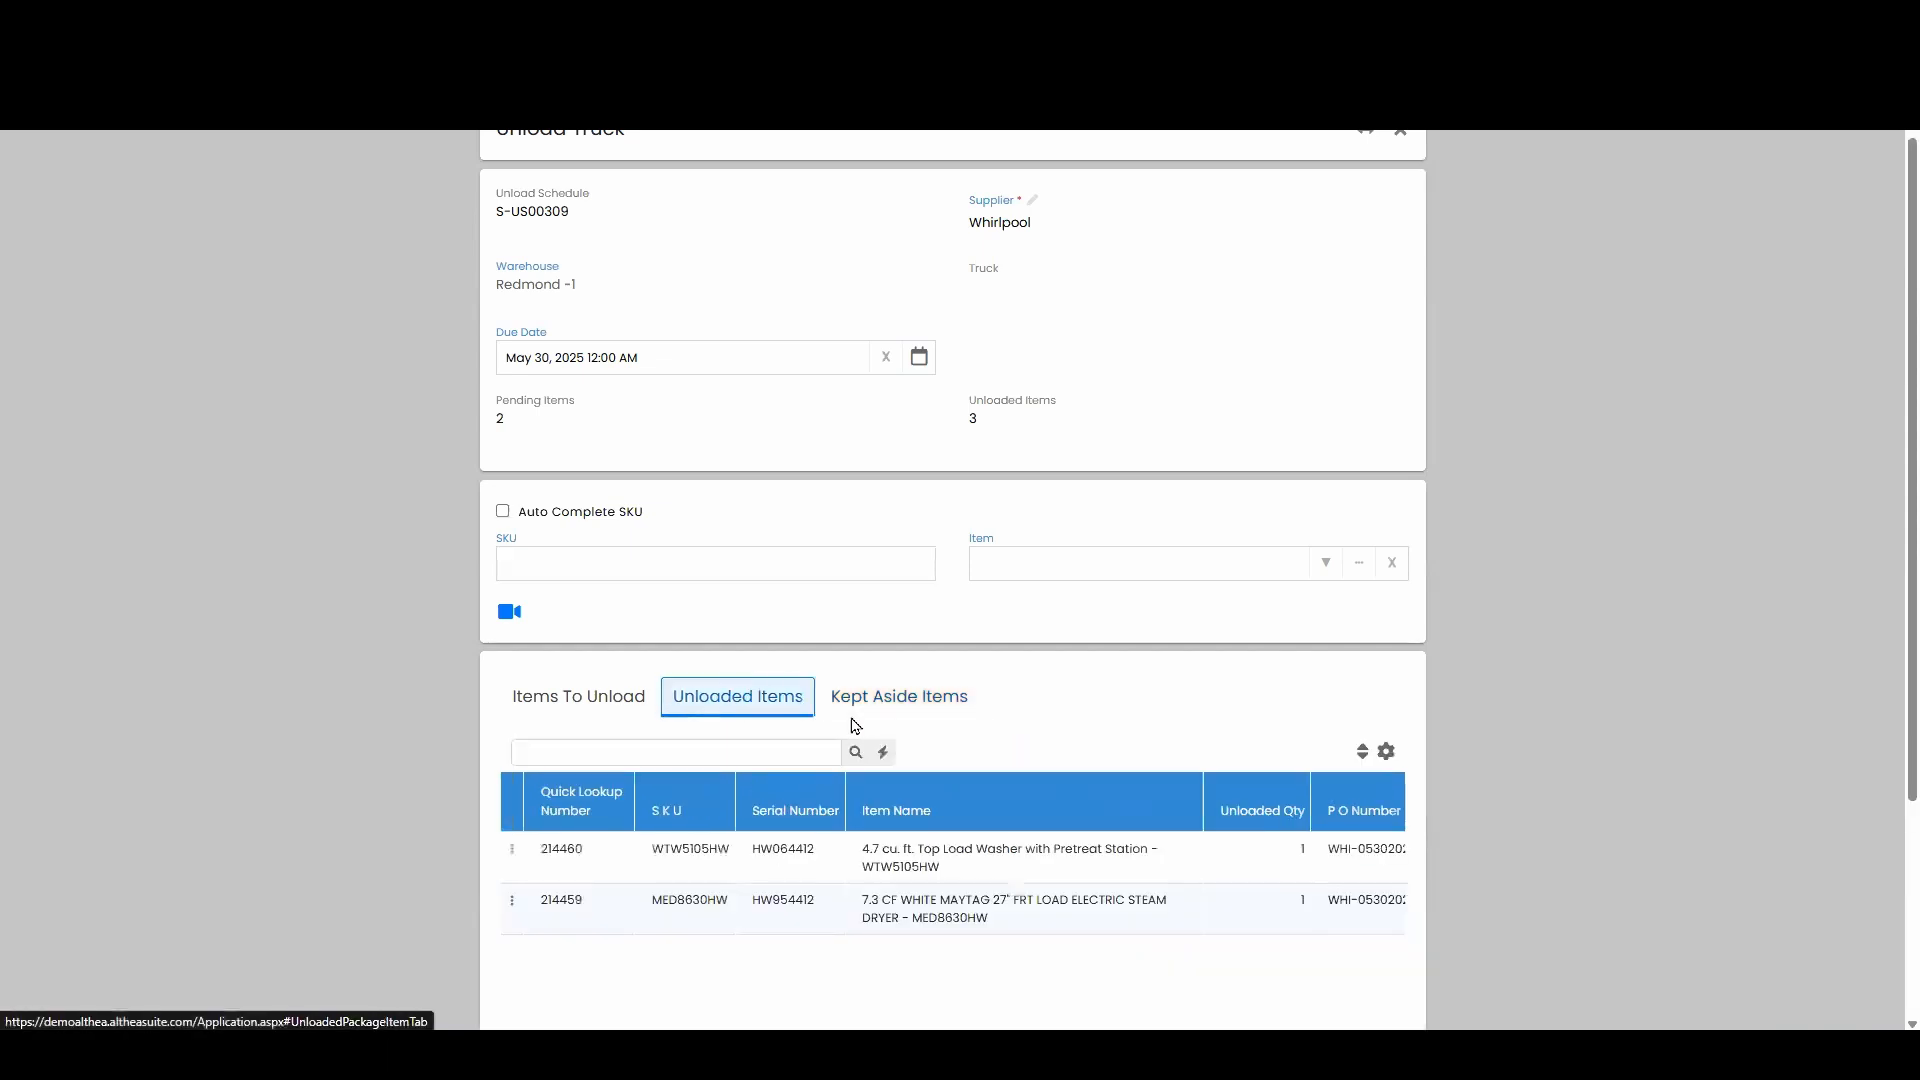
pyautogui.scroll(-2, 930, 497)
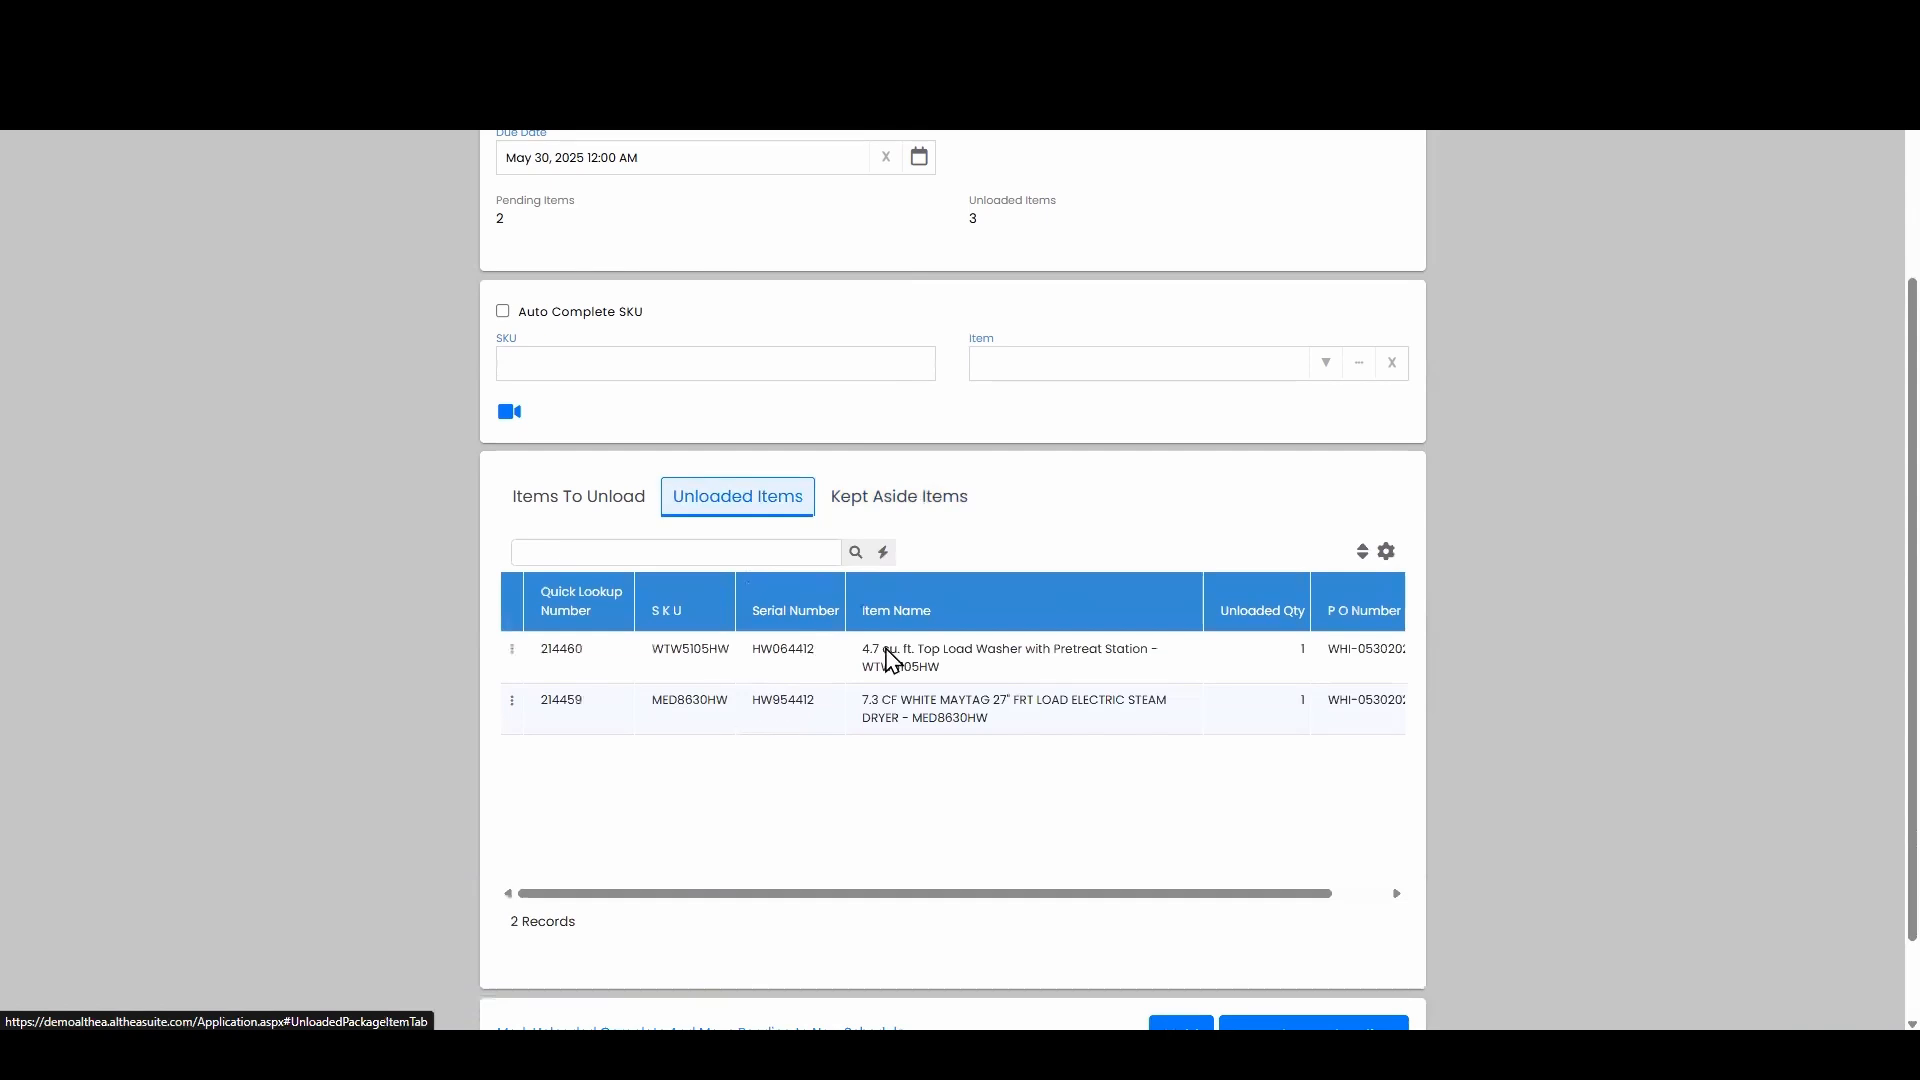
pyautogui.hscroll(1, 850, 717)
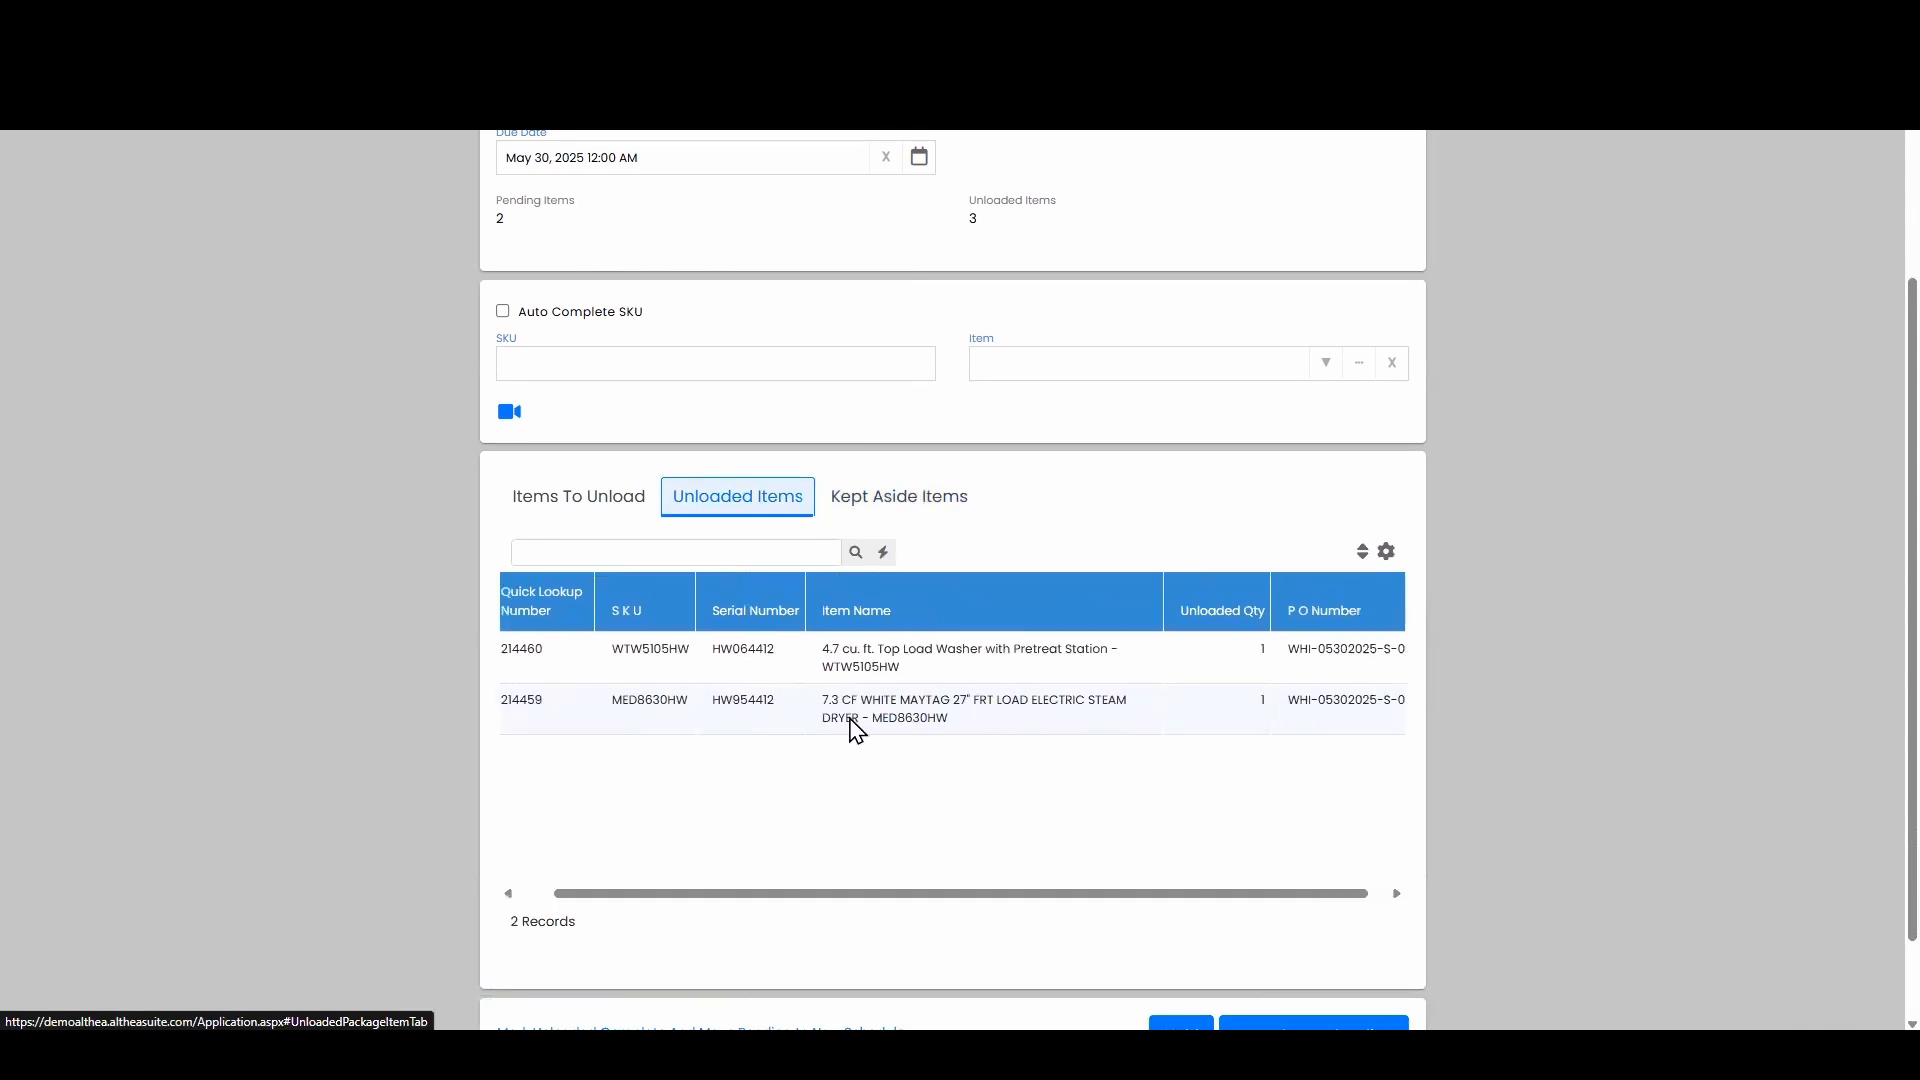
pyautogui.hscroll(-1, 840, 716)
pyautogui.click(510, 701)
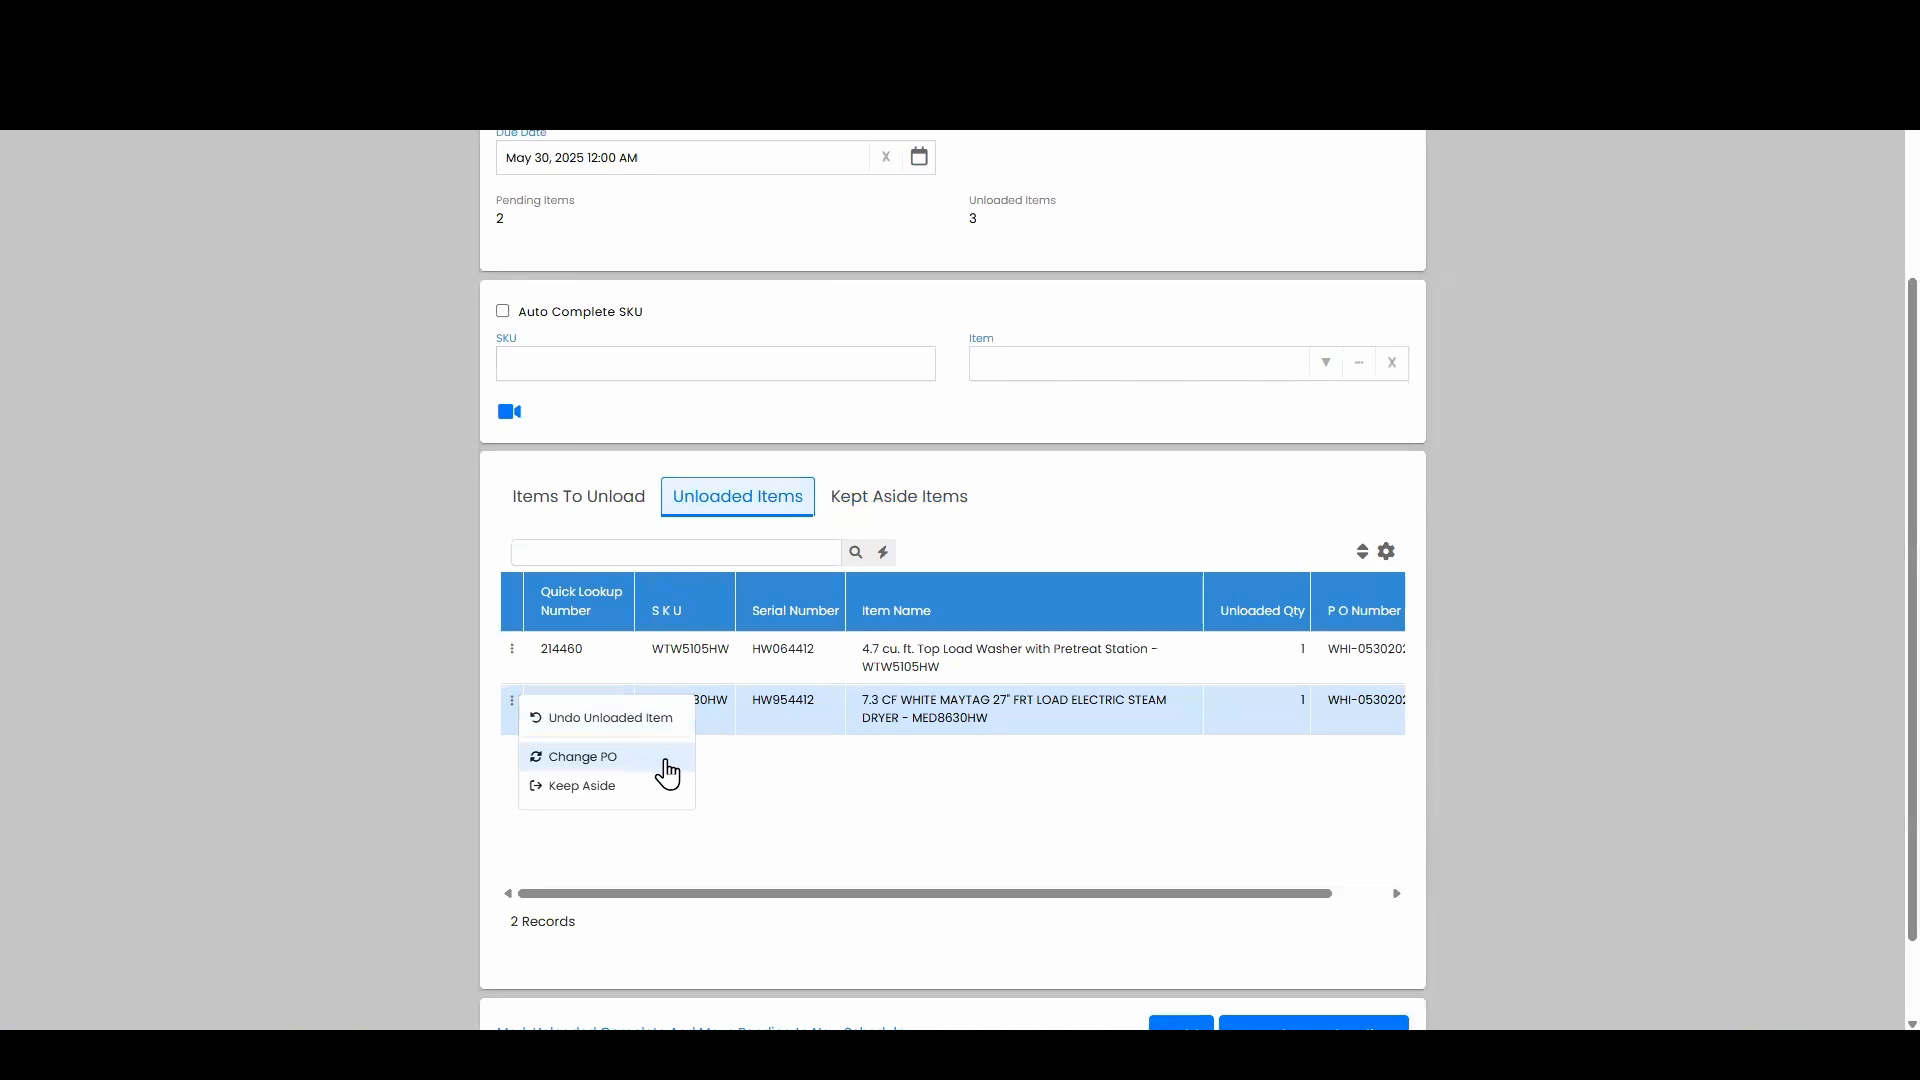
pyautogui.click(952, 804)
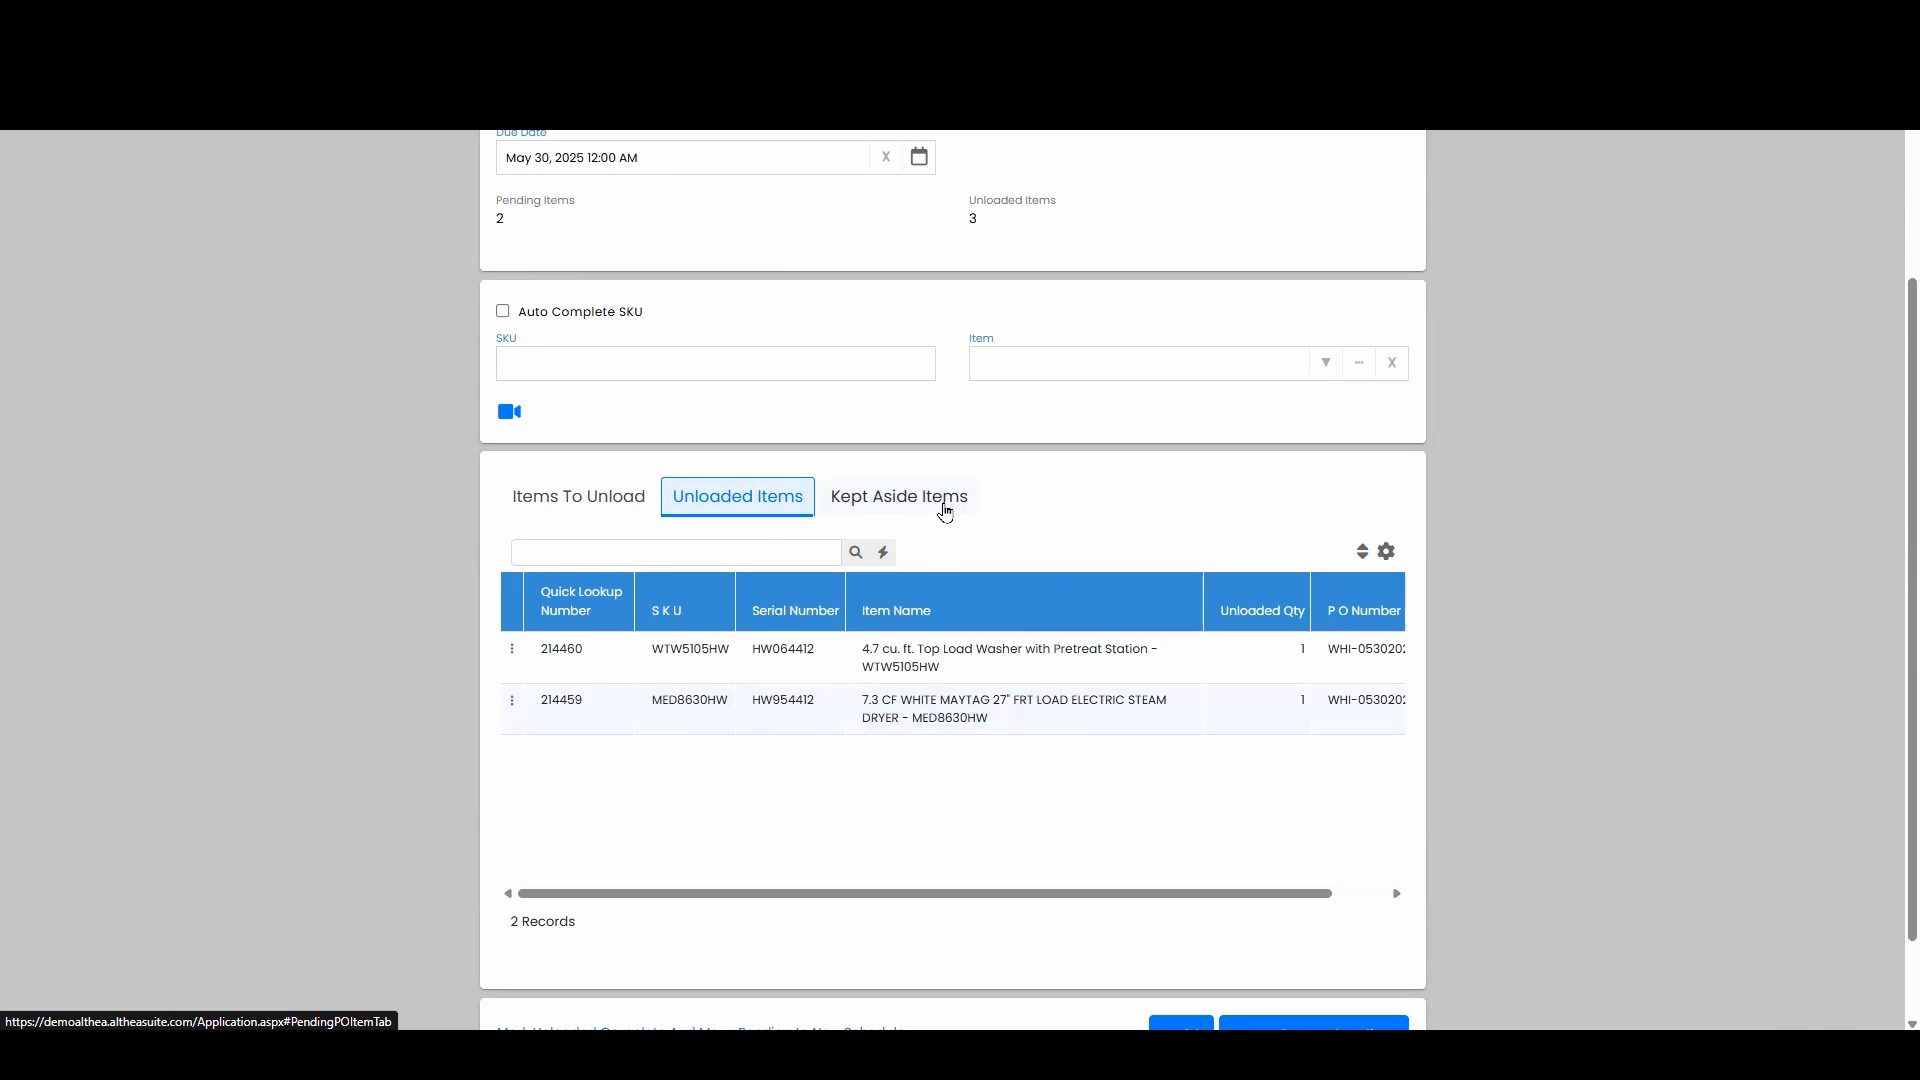
# Unload the refrigerator SKU WRF555SDFZ from the items to unload, with serial number FZ64412.
pyautogui.click(569, 507)
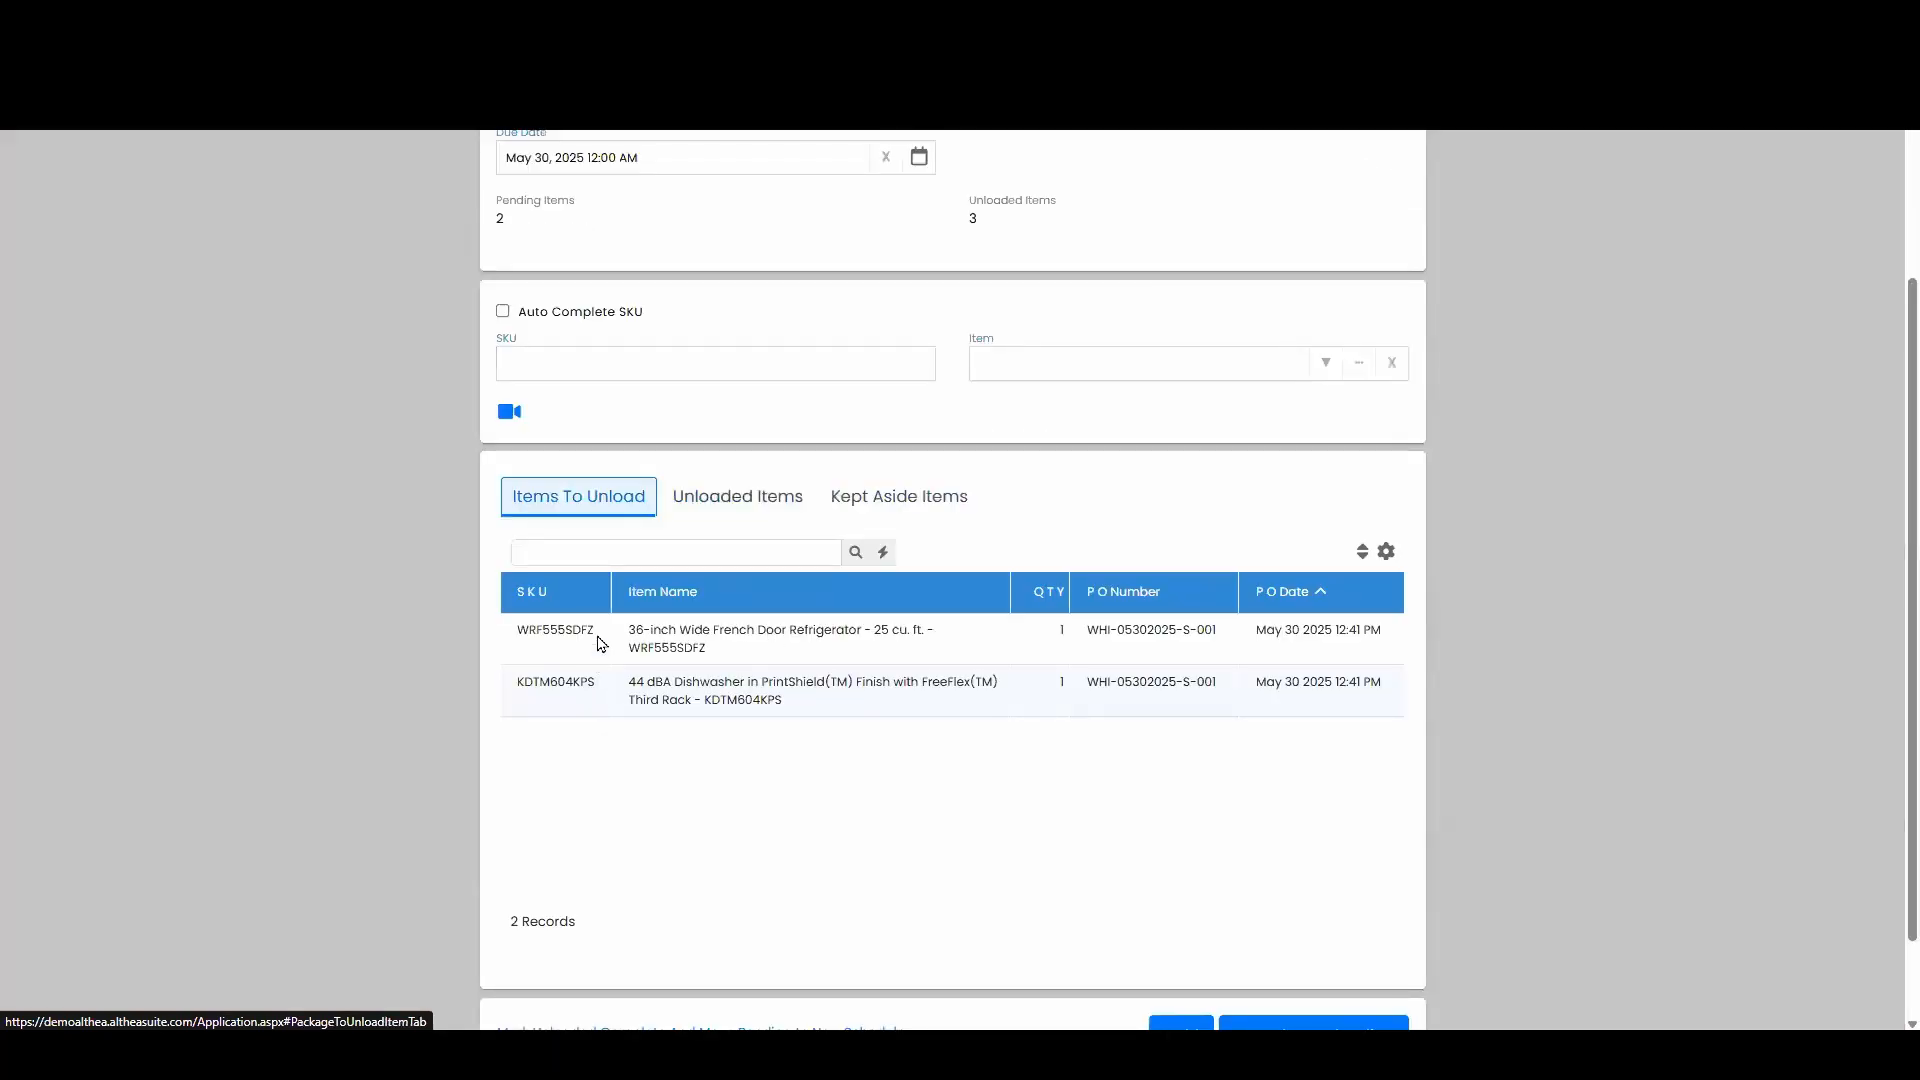
pyautogui.moveTo(600, 643); pyautogui.dragTo(636, 357)
pyautogui.click(636, 358)
pyautogui.press('Return')
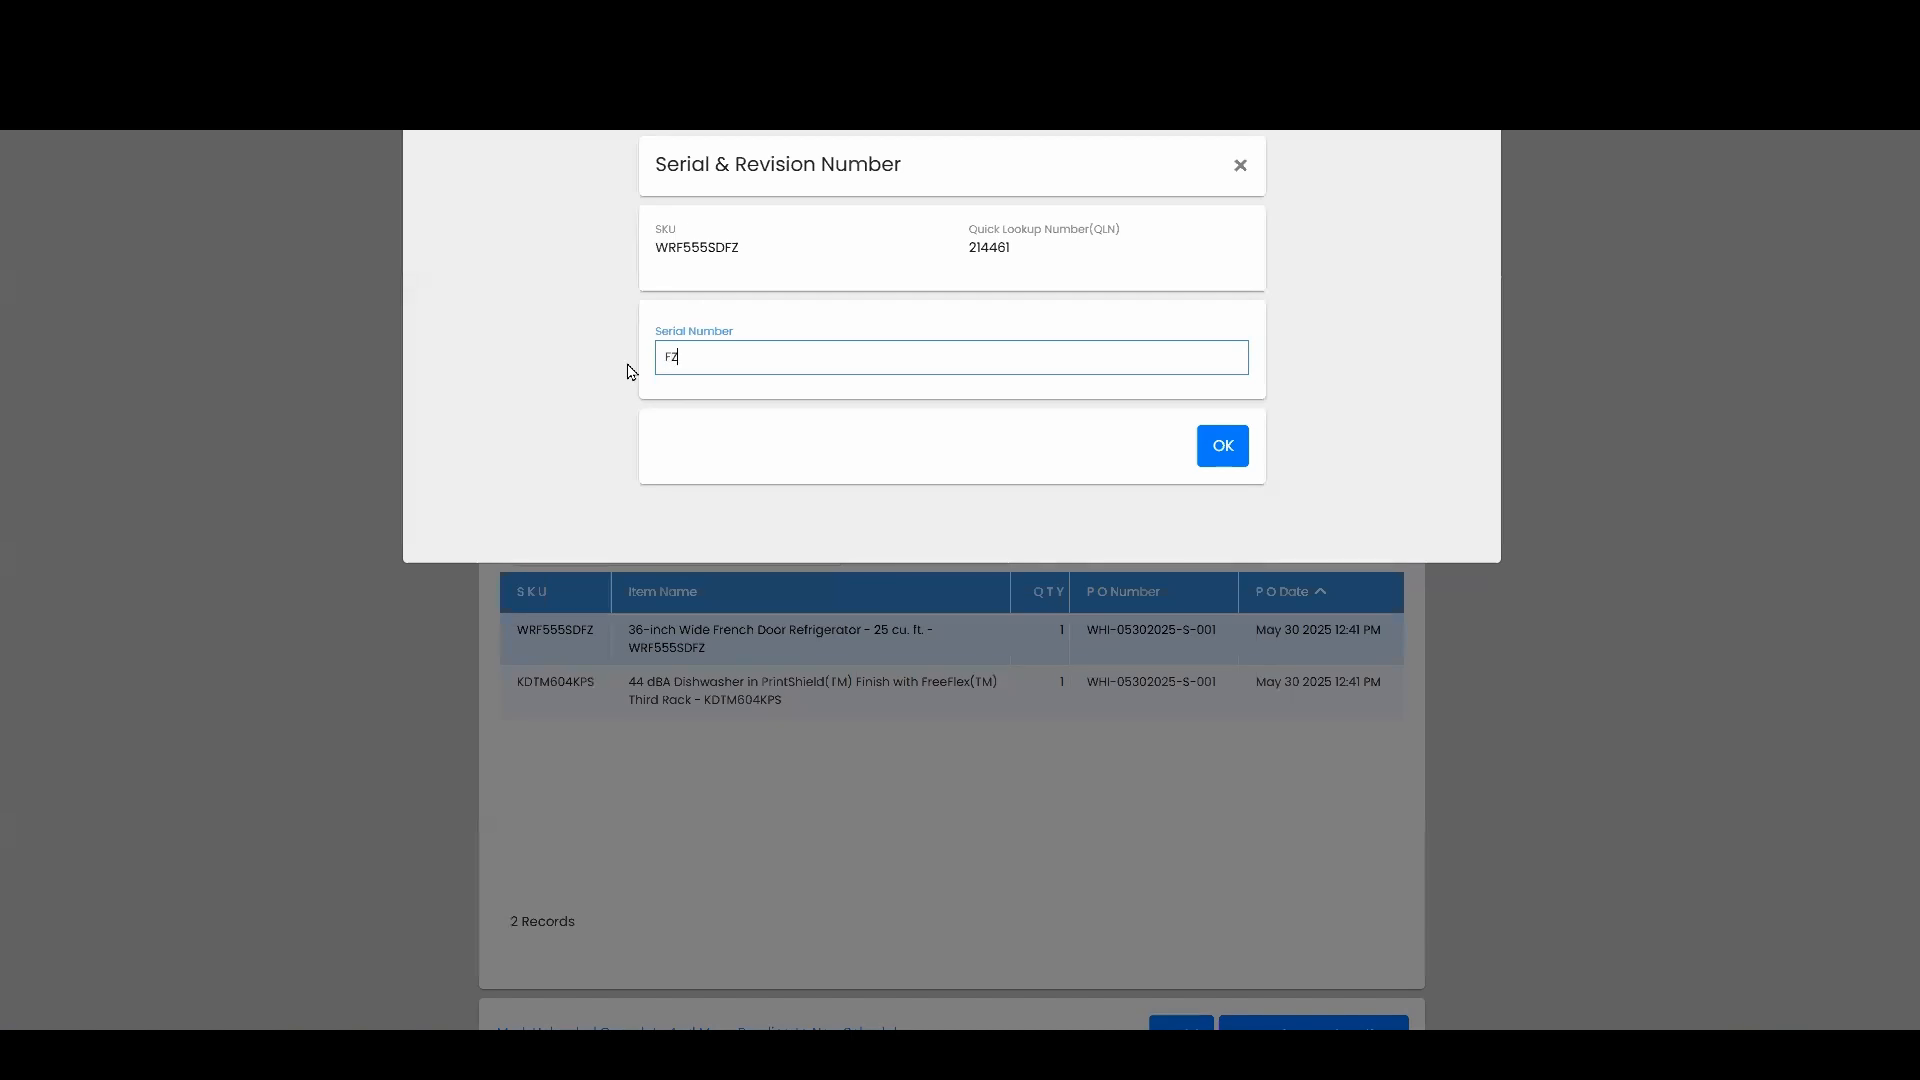
pyautogui.write('64412')
pyautogui.click(1219, 466)
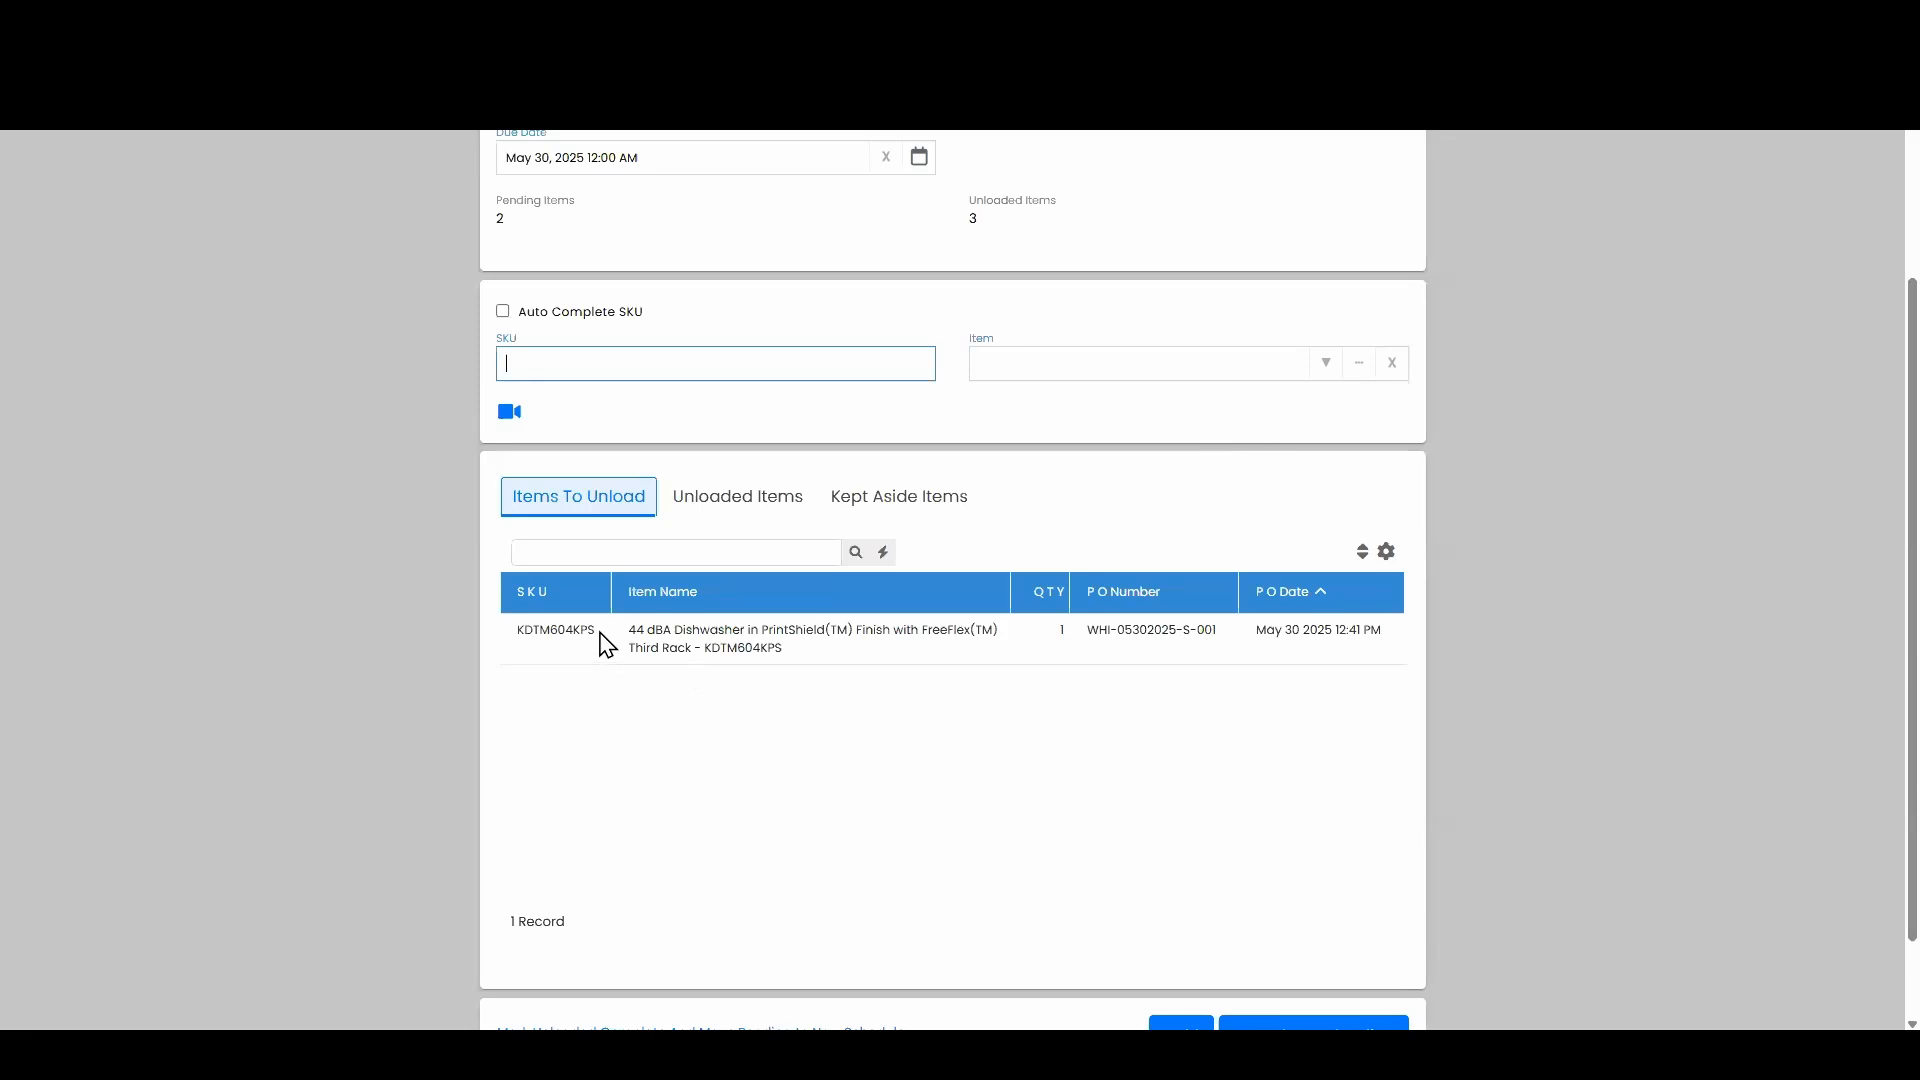
# Unload the dishwasher SKU KDTM604KPS from the items to unload, with serial number PS264412.
pyautogui.moveTo(598, 632); pyautogui.dragTo(549, 634)
pyautogui.doubleClick(549, 634)
pyautogui.hotkey('ctrl', 'c')
pyautogui.click(604, 365)
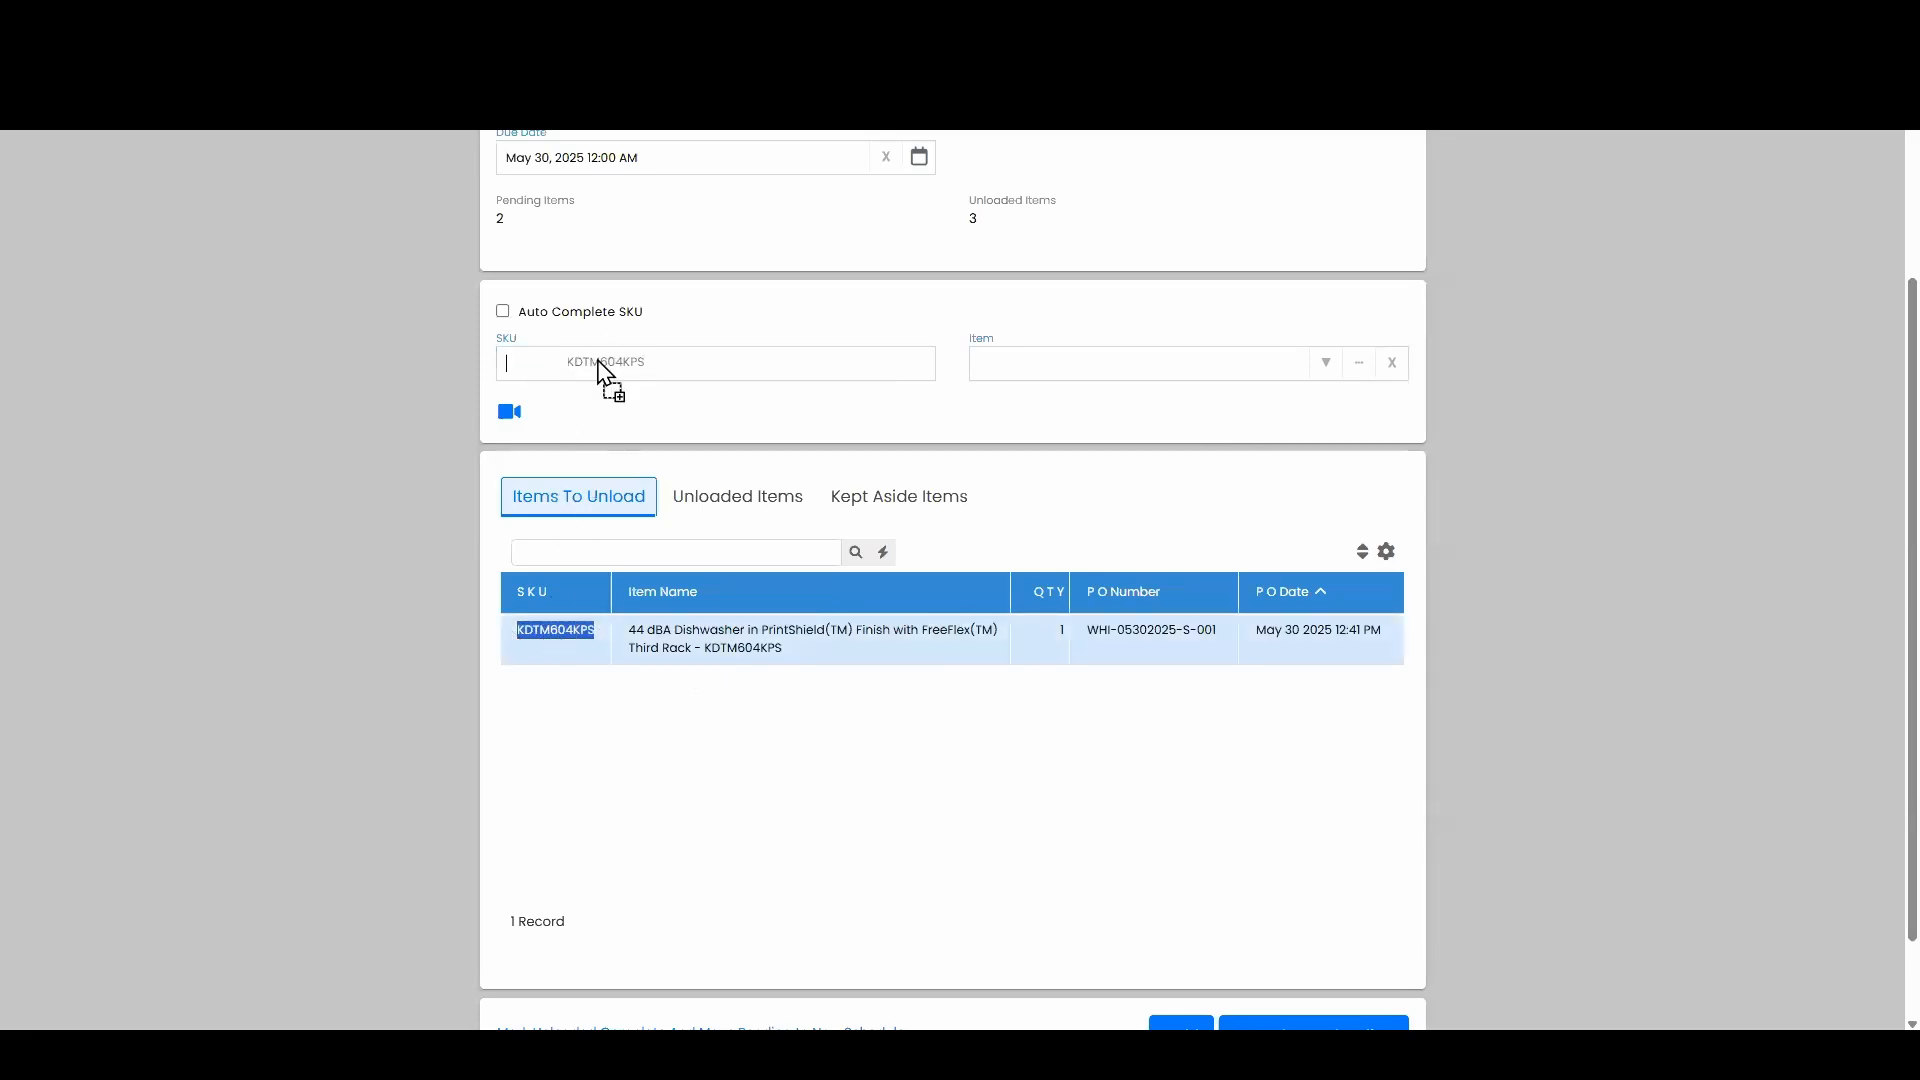
pyautogui.hotkey('ctrl', 'v')
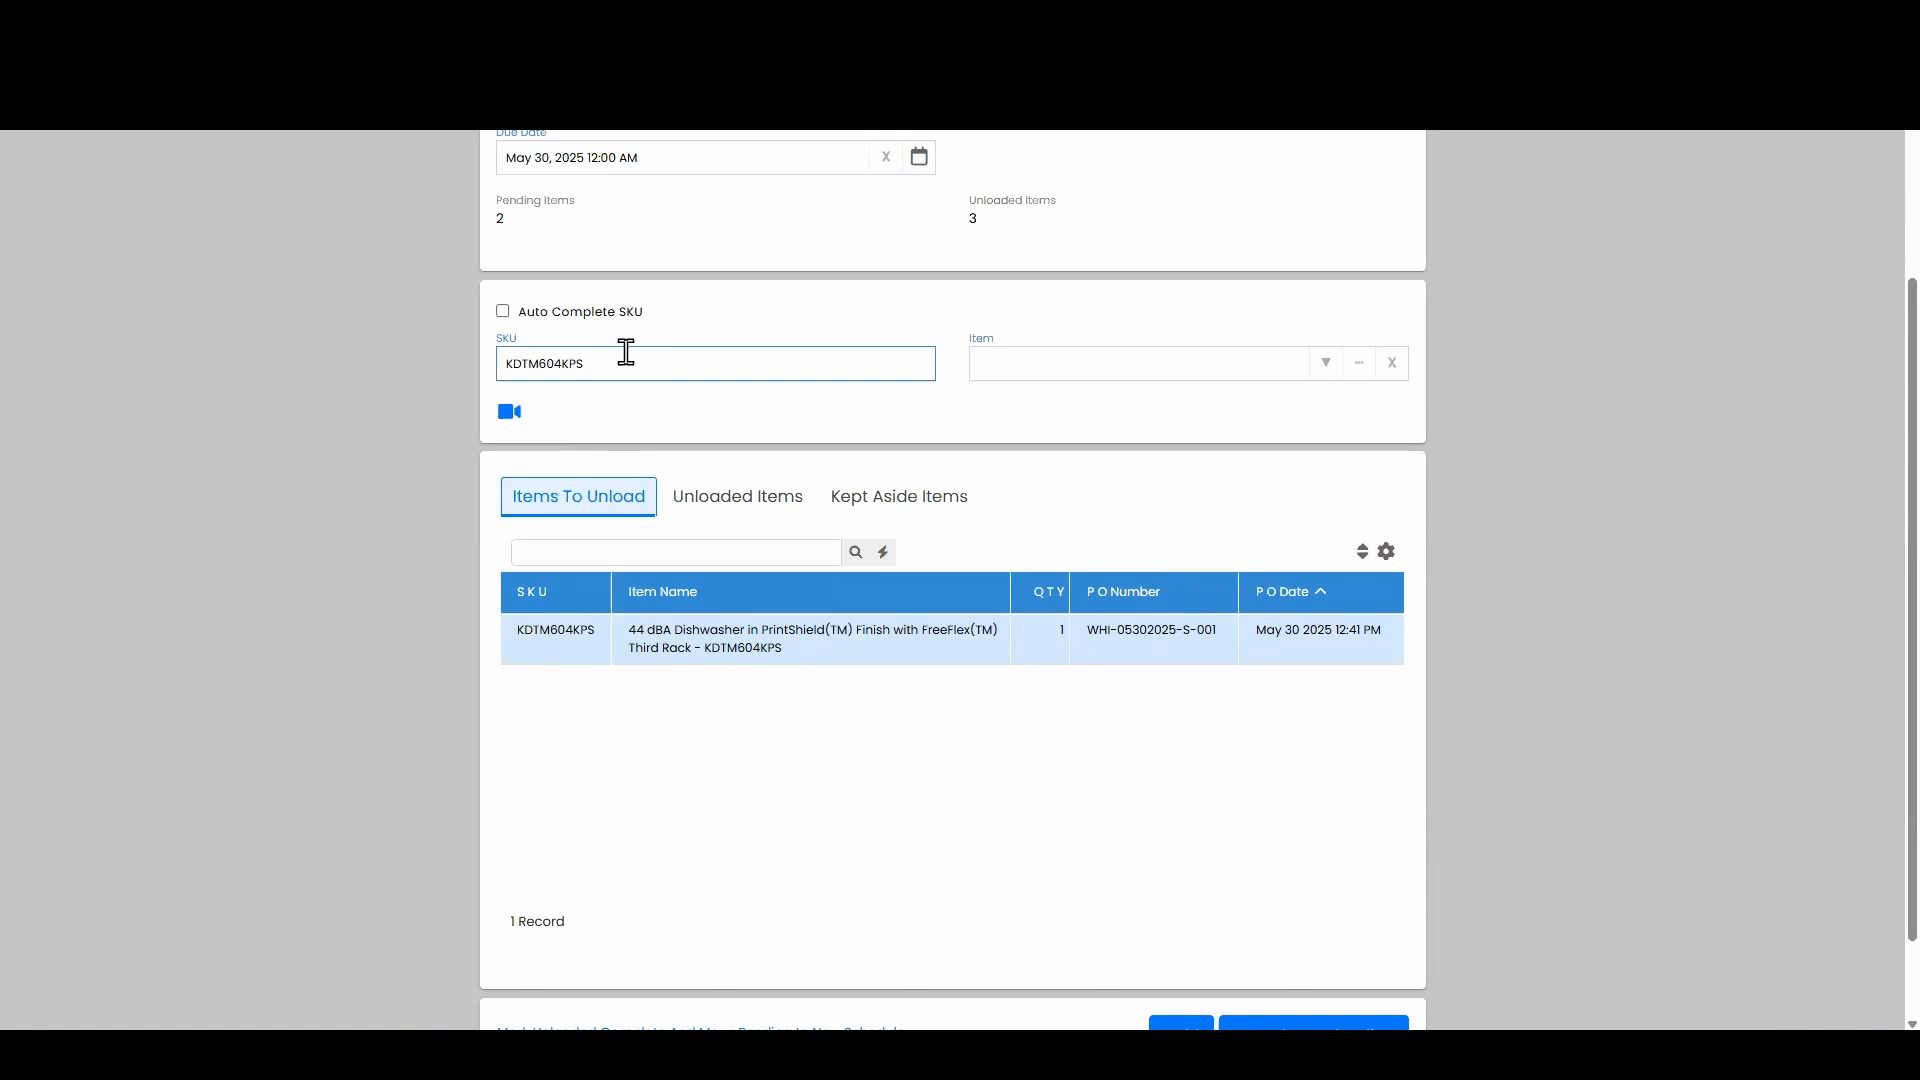
pyautogui.write('02')
pyautogui.press('Return')
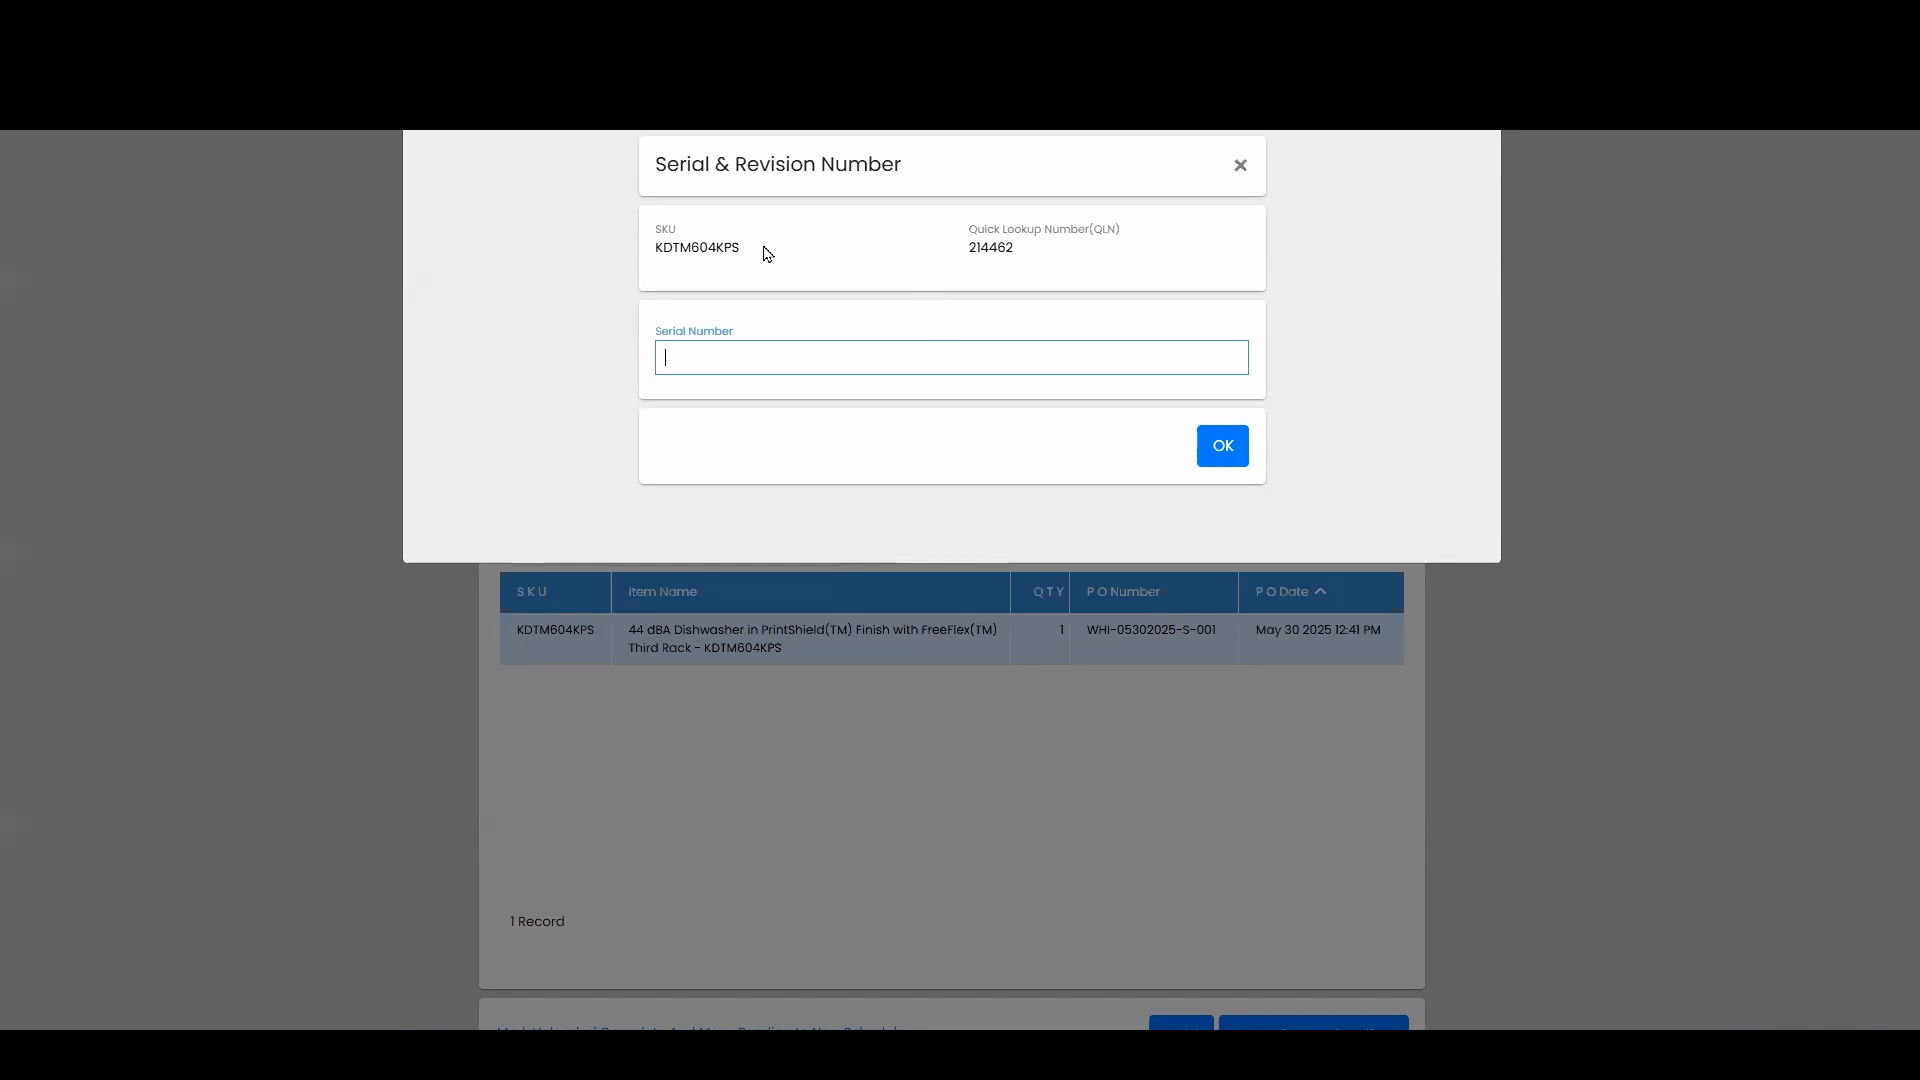
pyautogui.write('PS264412')
pyautogui.click(1228, 451)
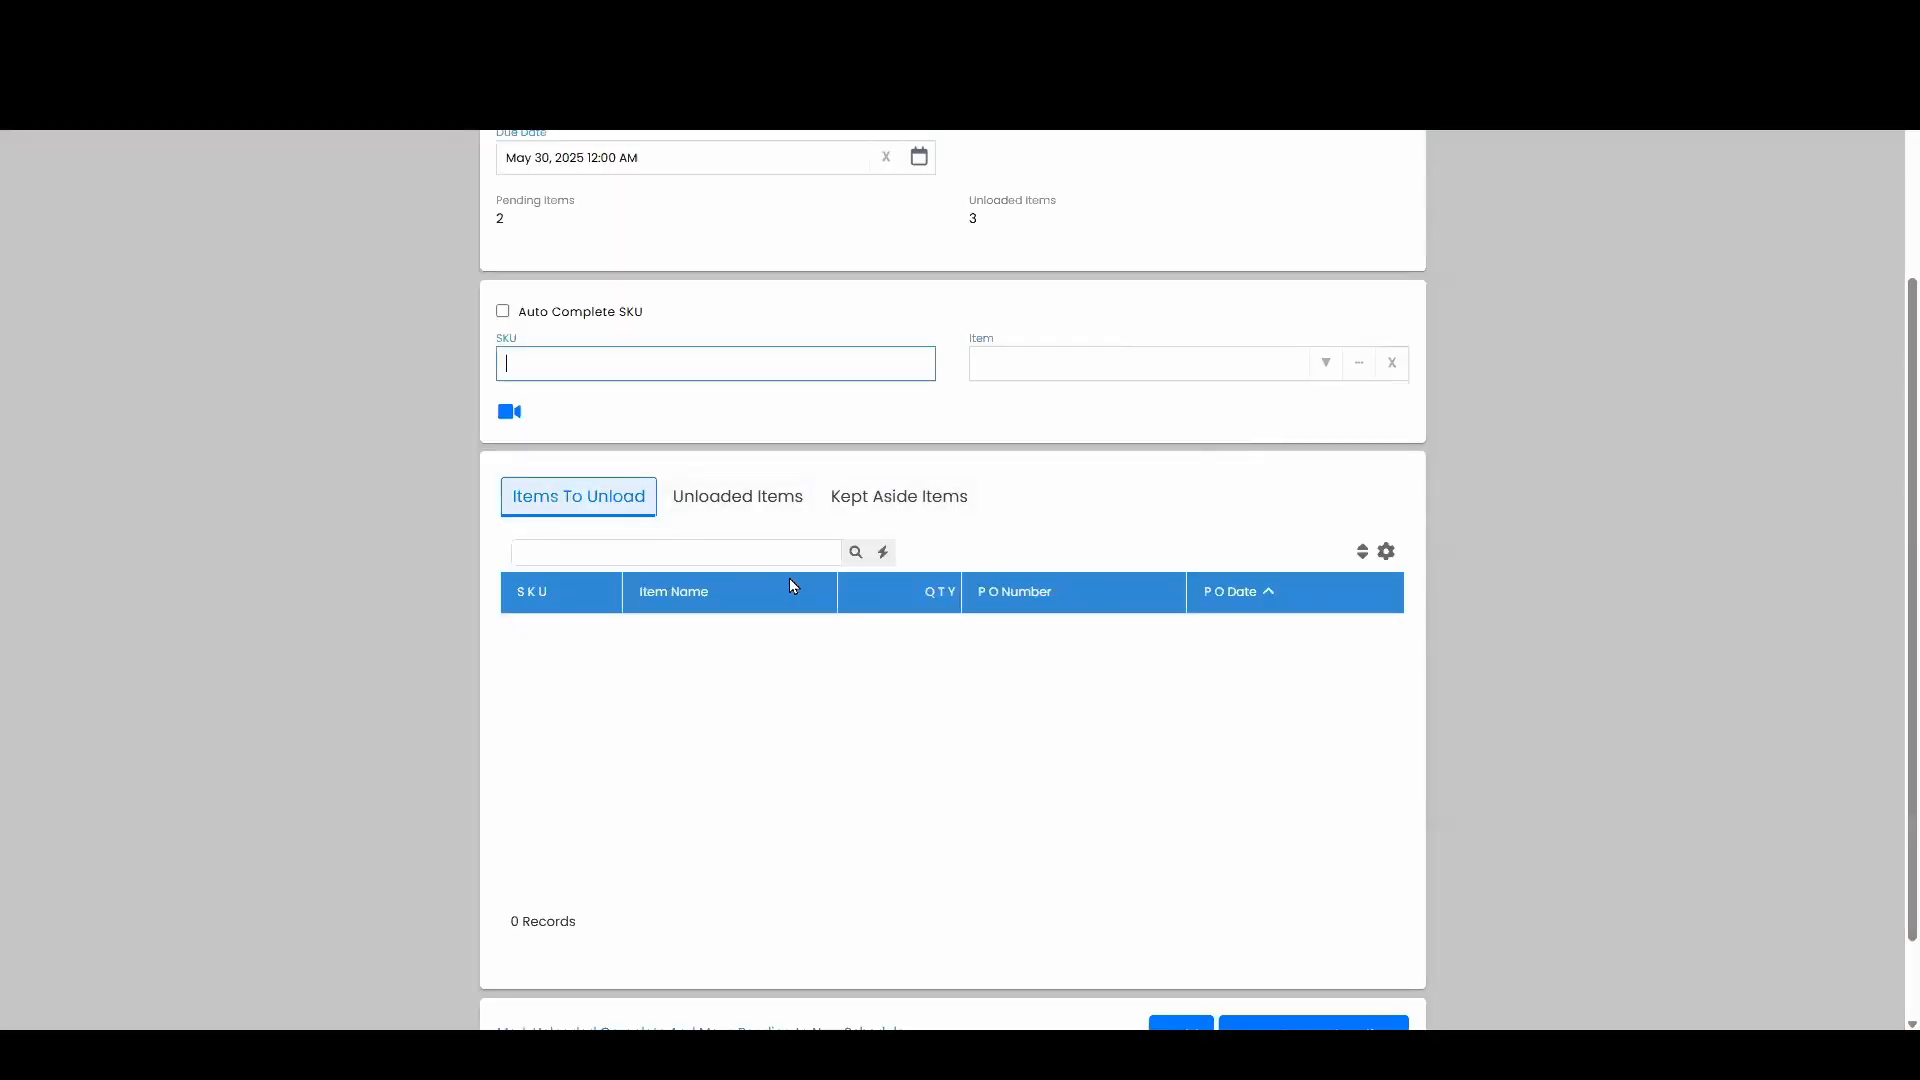
# Check the unloaded and kept-aside items and complete the unloading, finalizing the purchase documents.
pyautogui.click(745, 516)
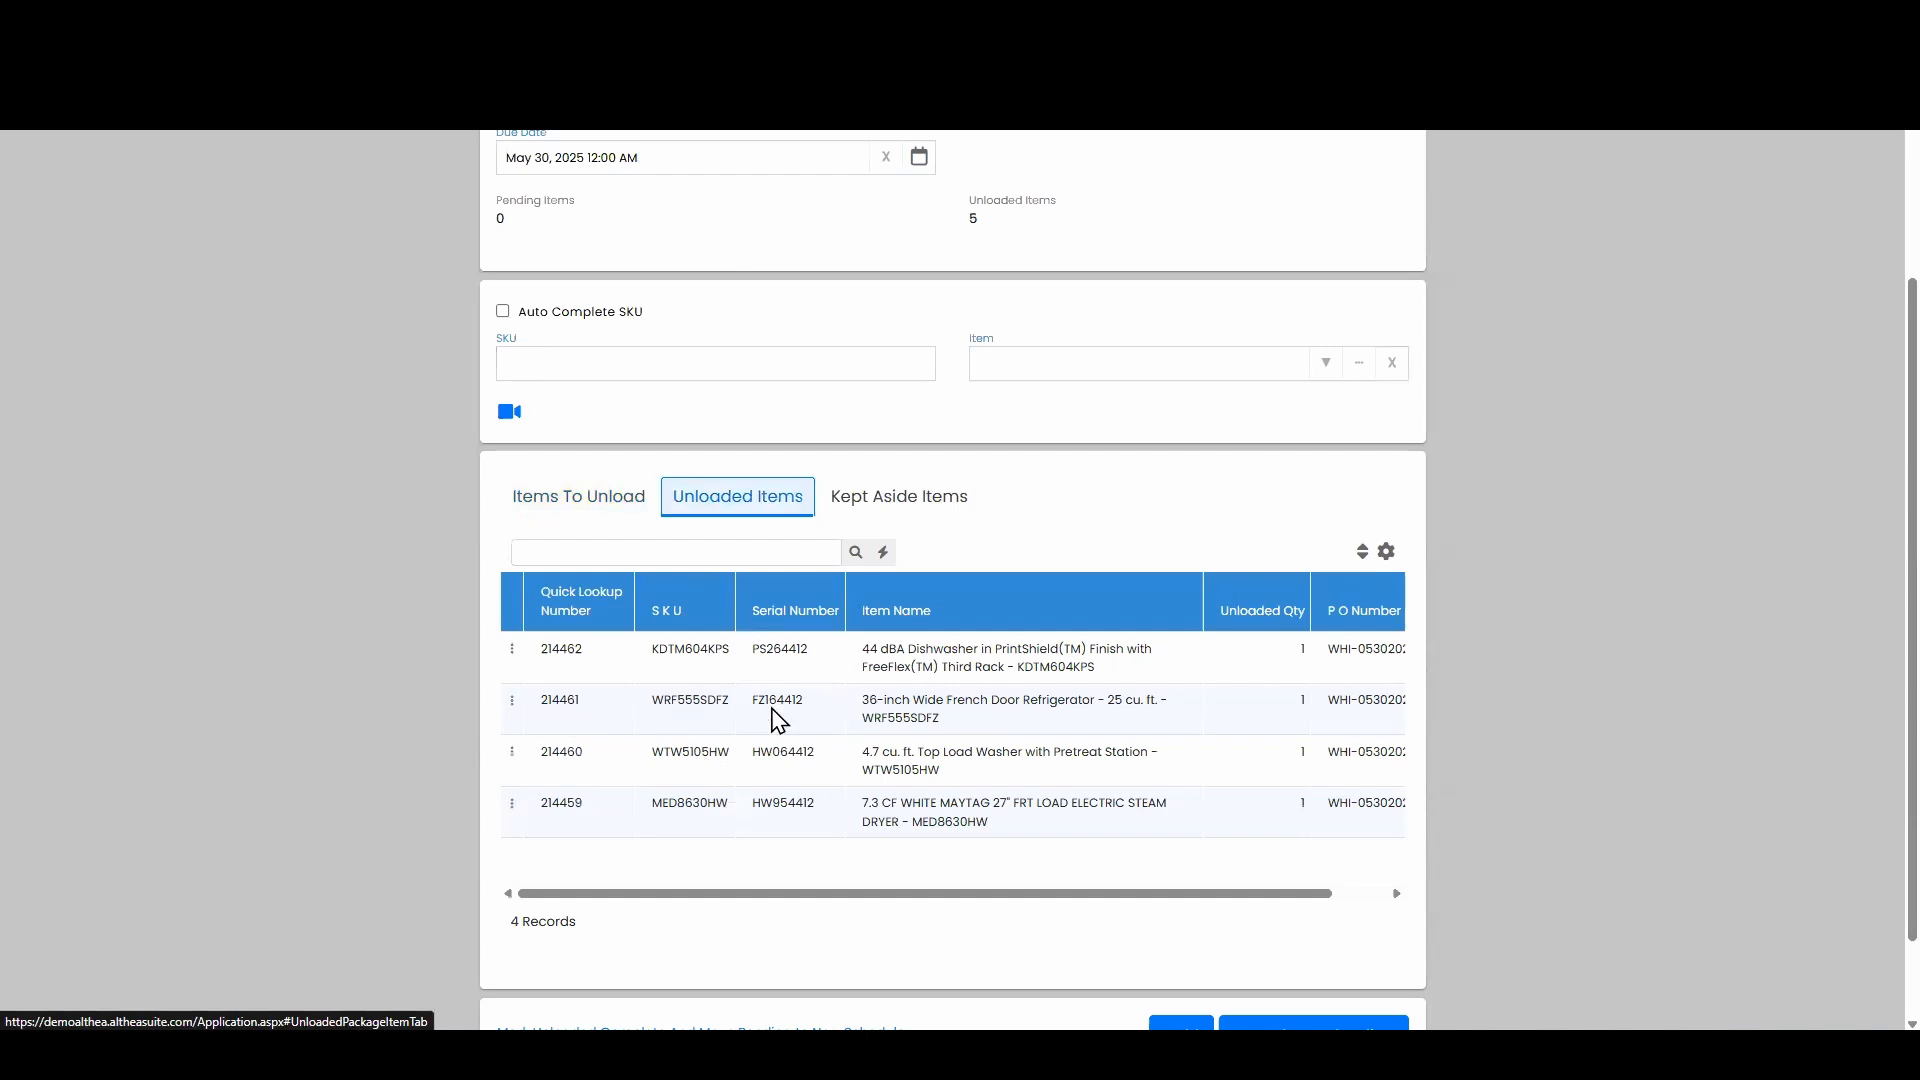
pyautogui.click(893, 502)
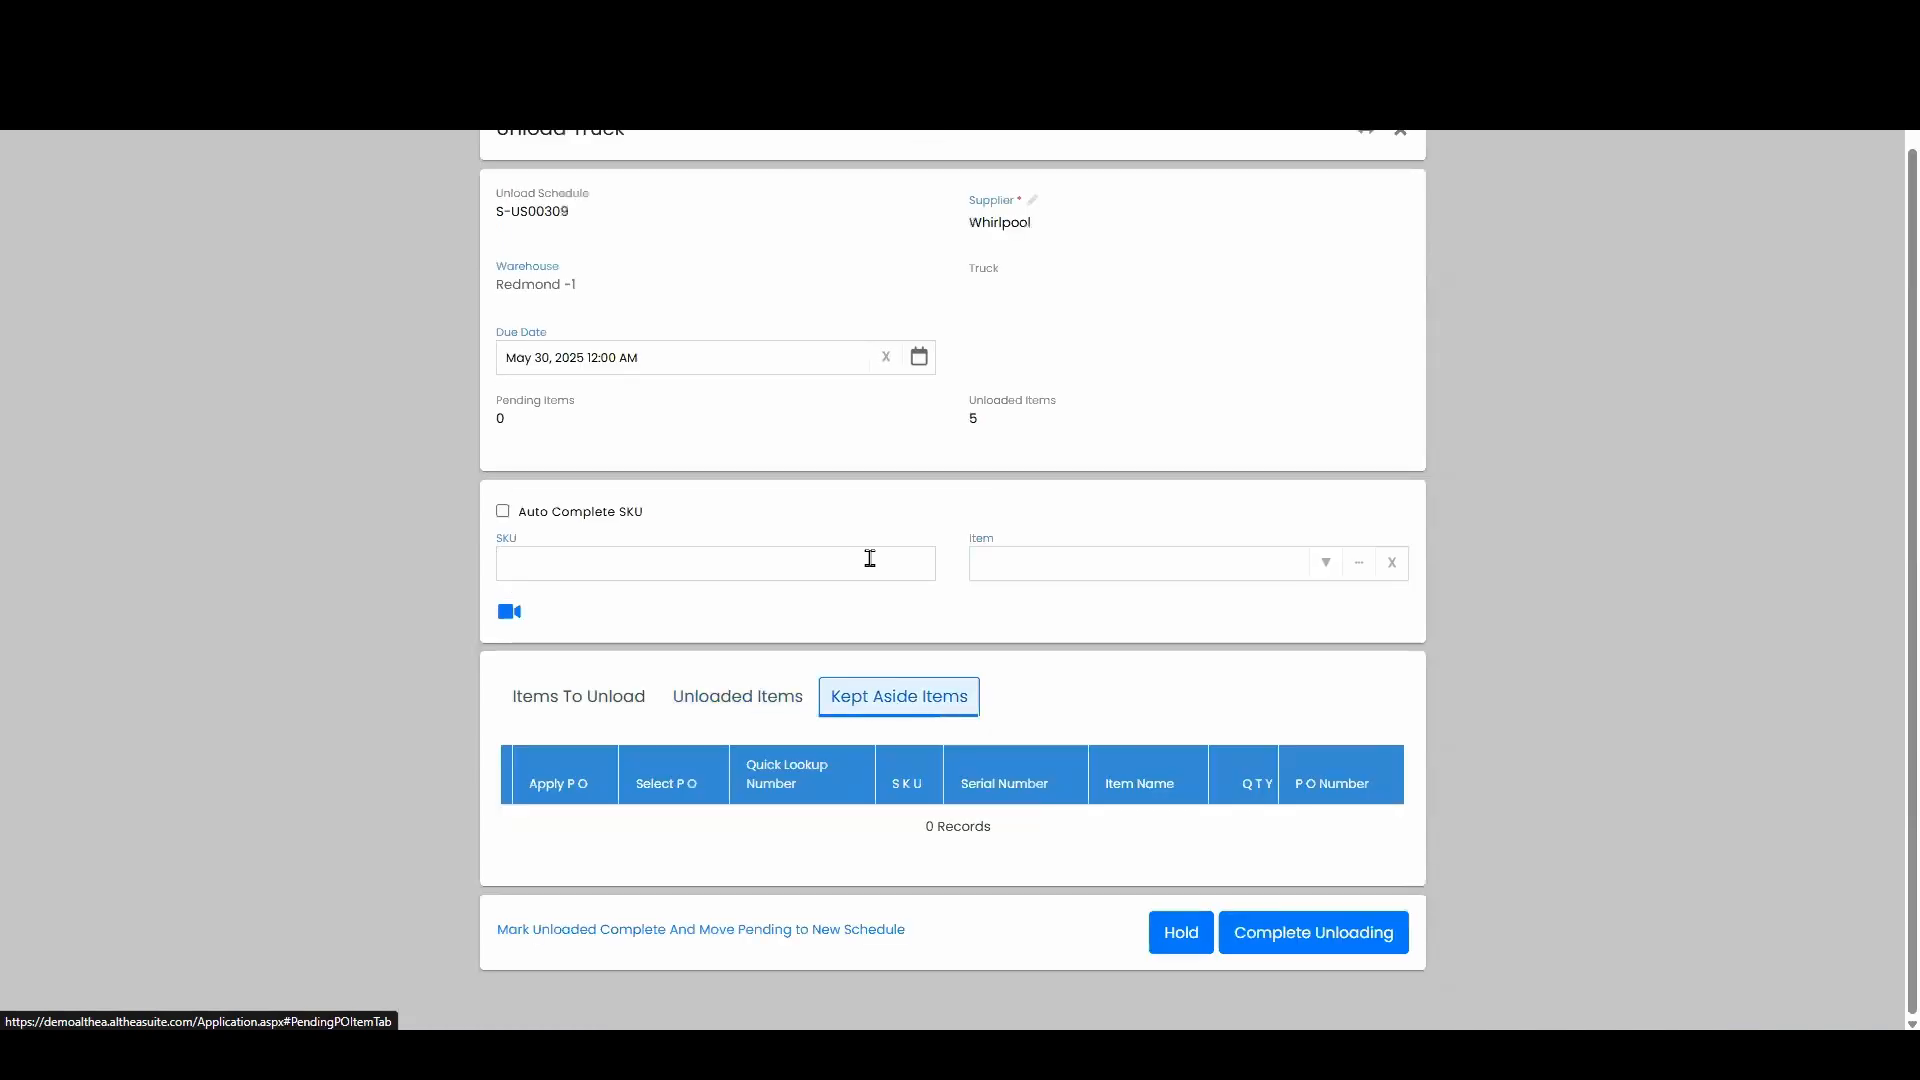
pyautogui.click(729, 696)
pyautogui.scroll(-3, 939, 512)
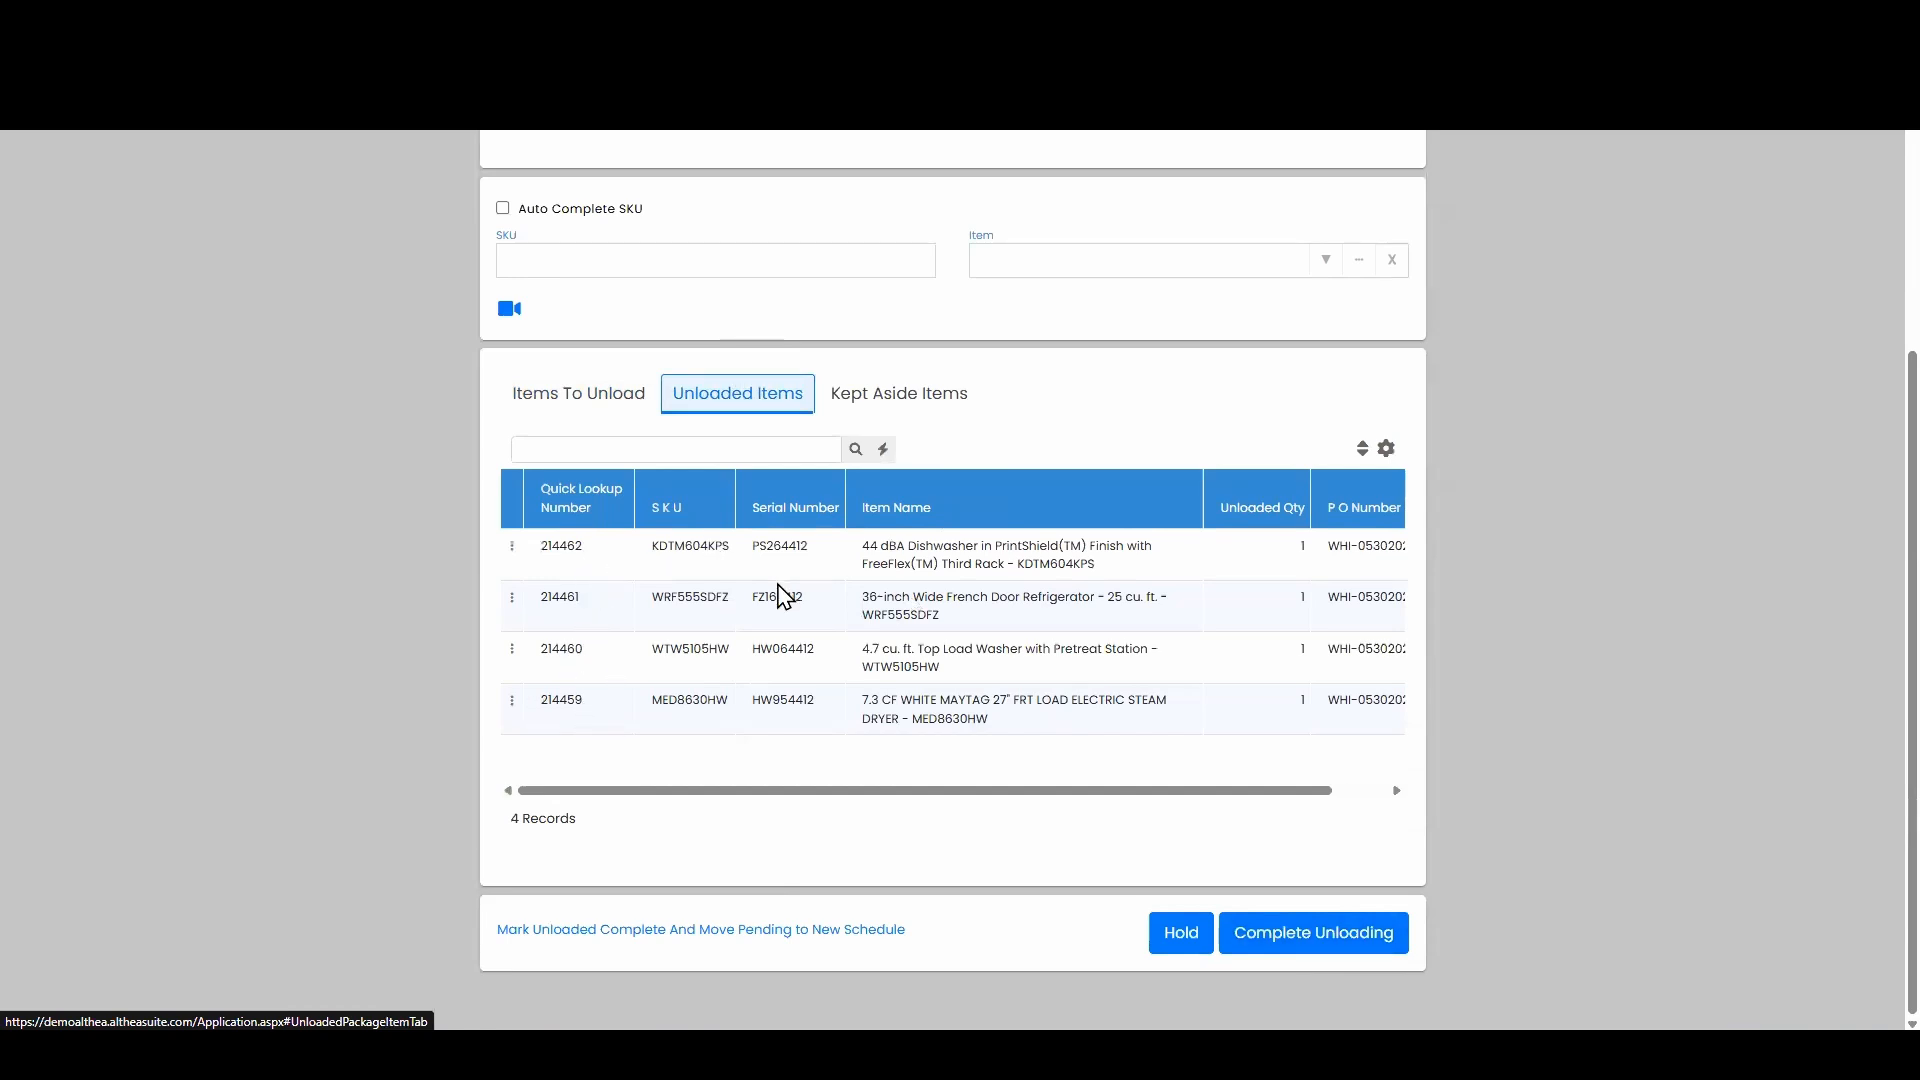
pyautogui.click(1350, 938)
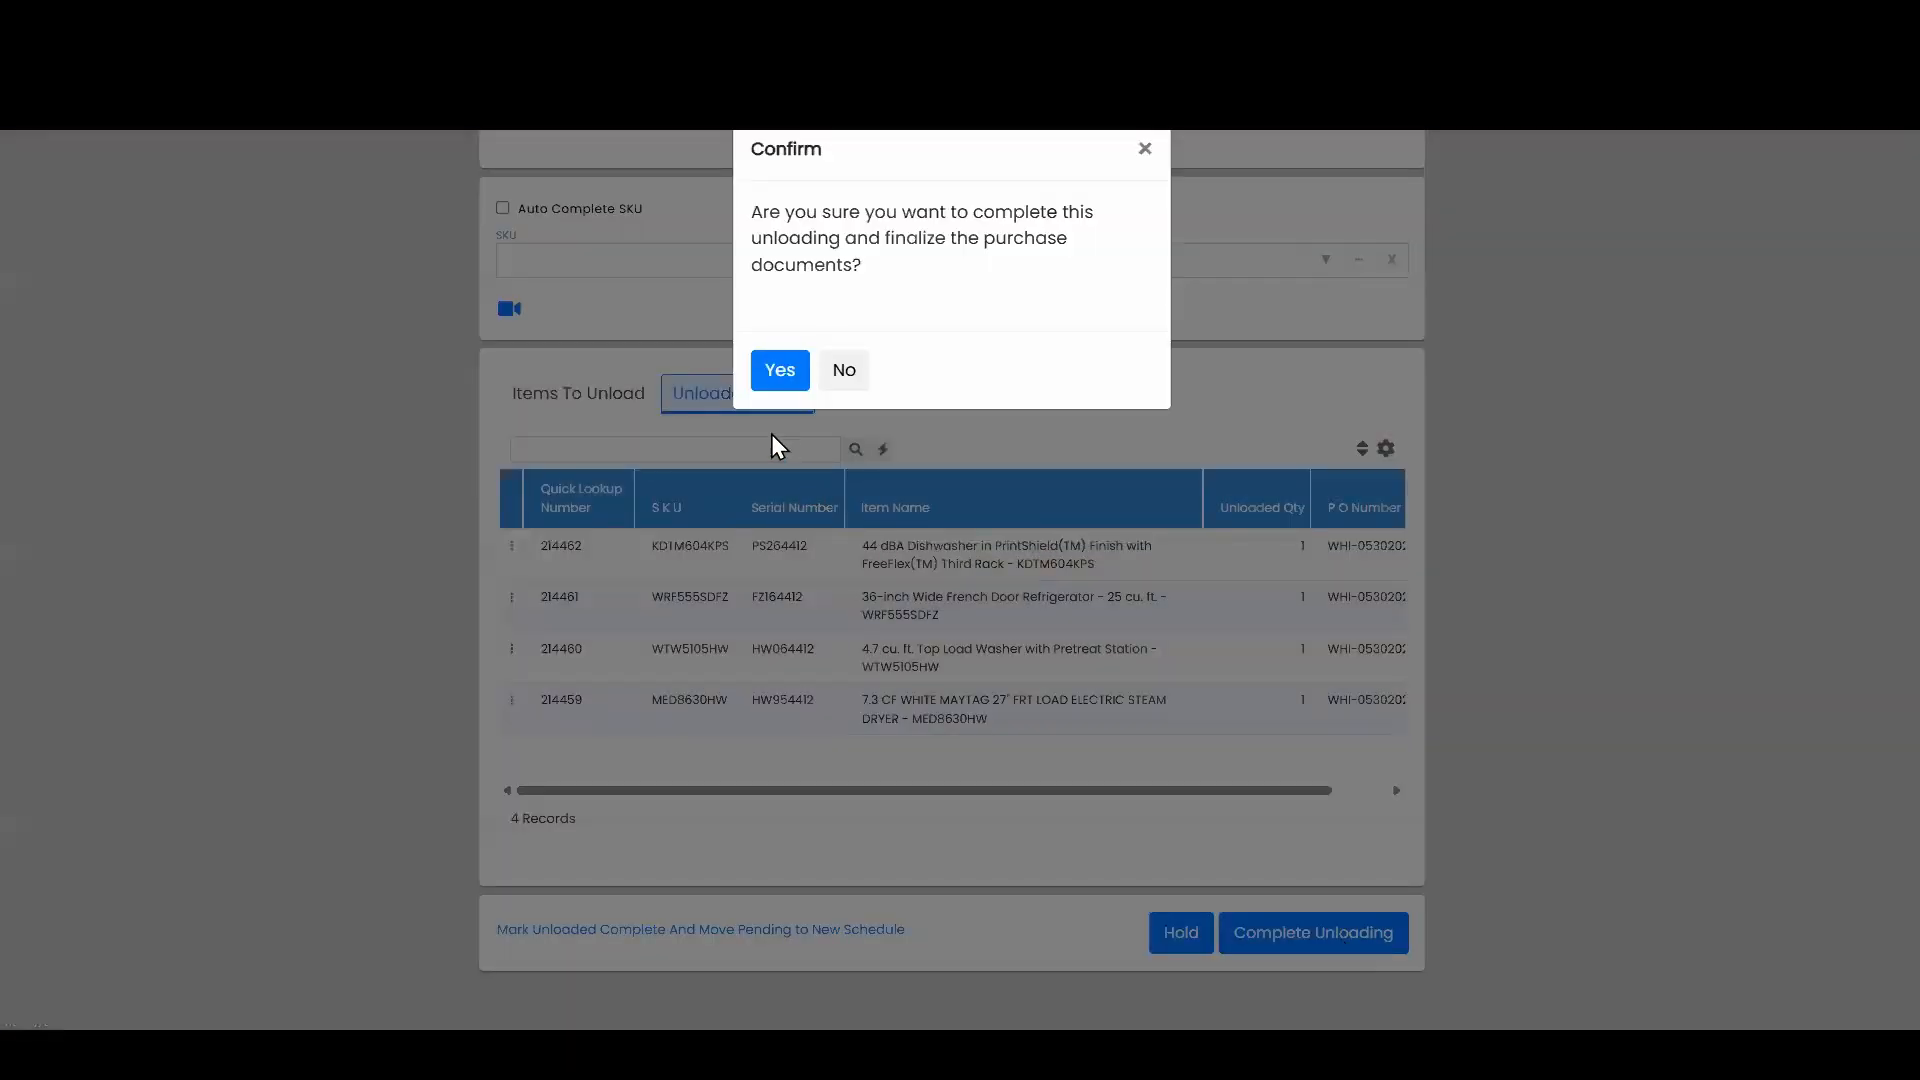
pyautogui.click(783, 378)
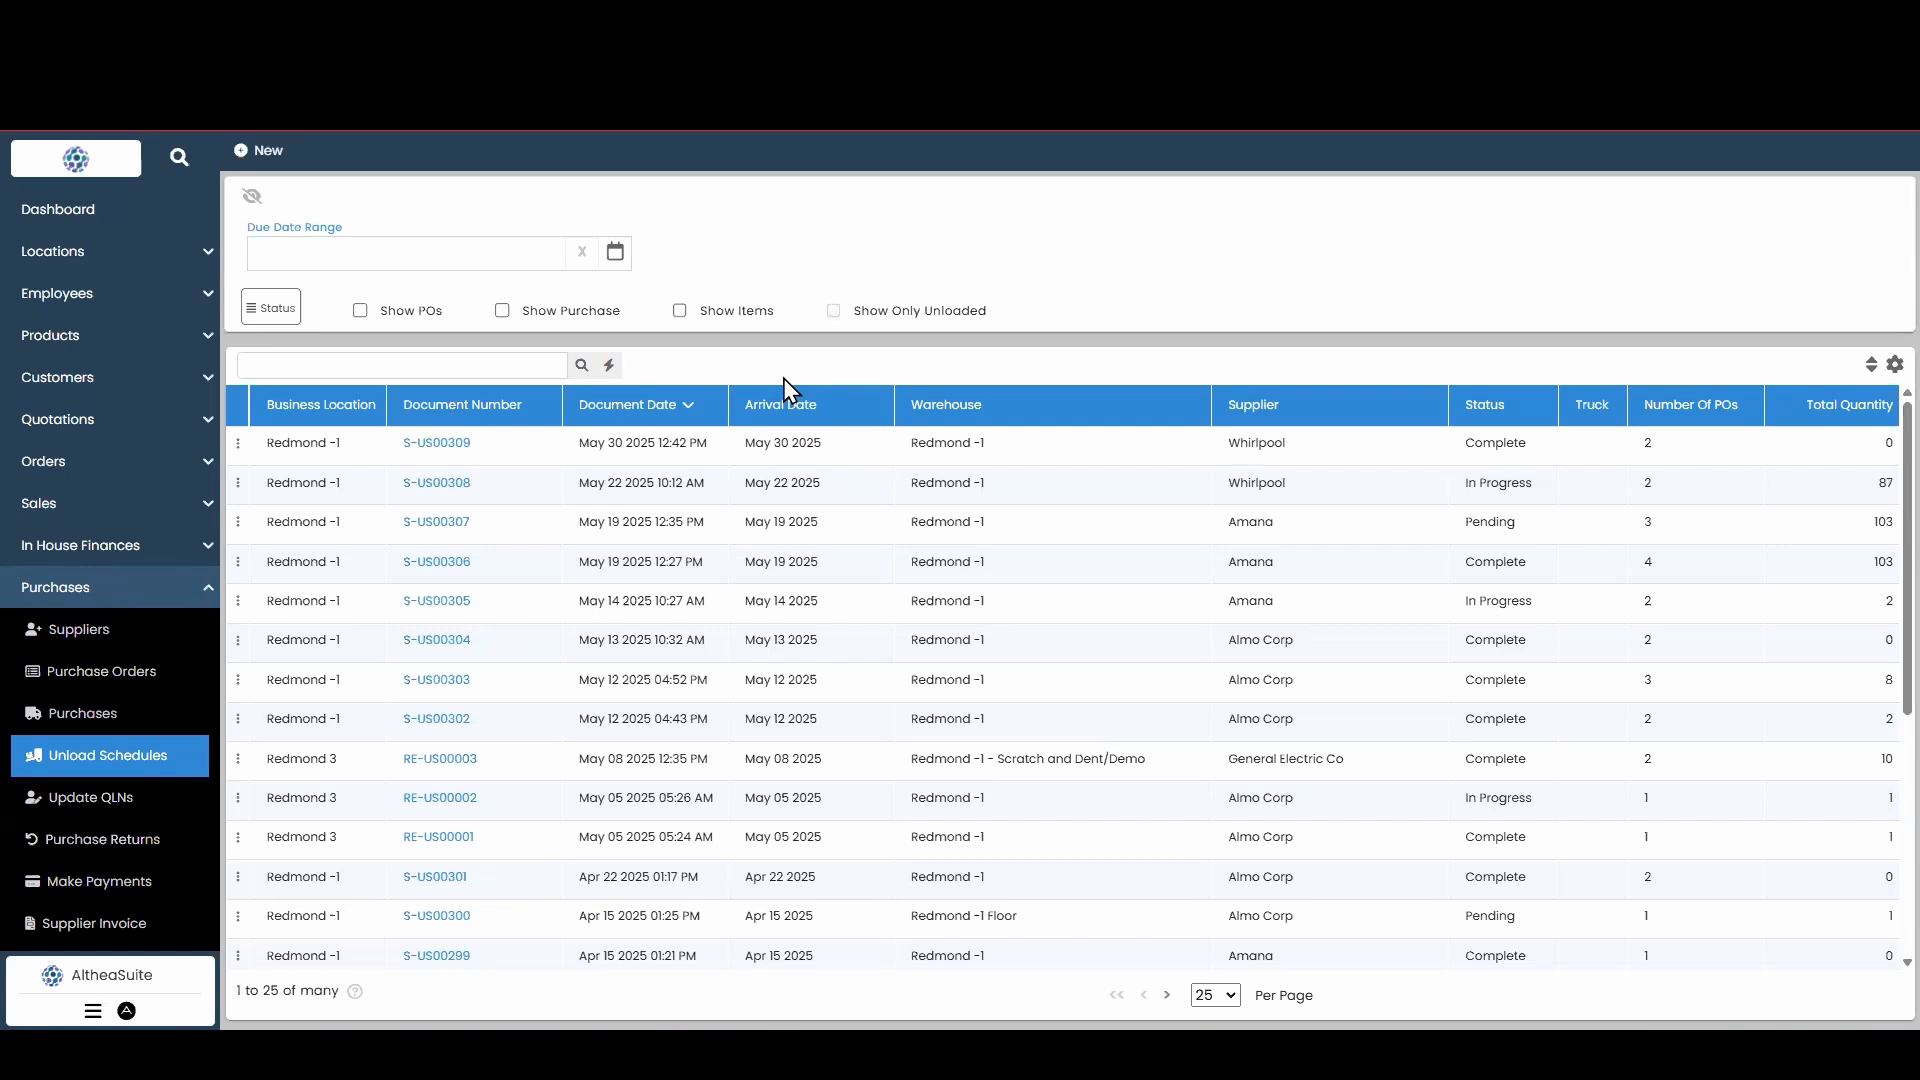
pyautogui.click(132, 588)
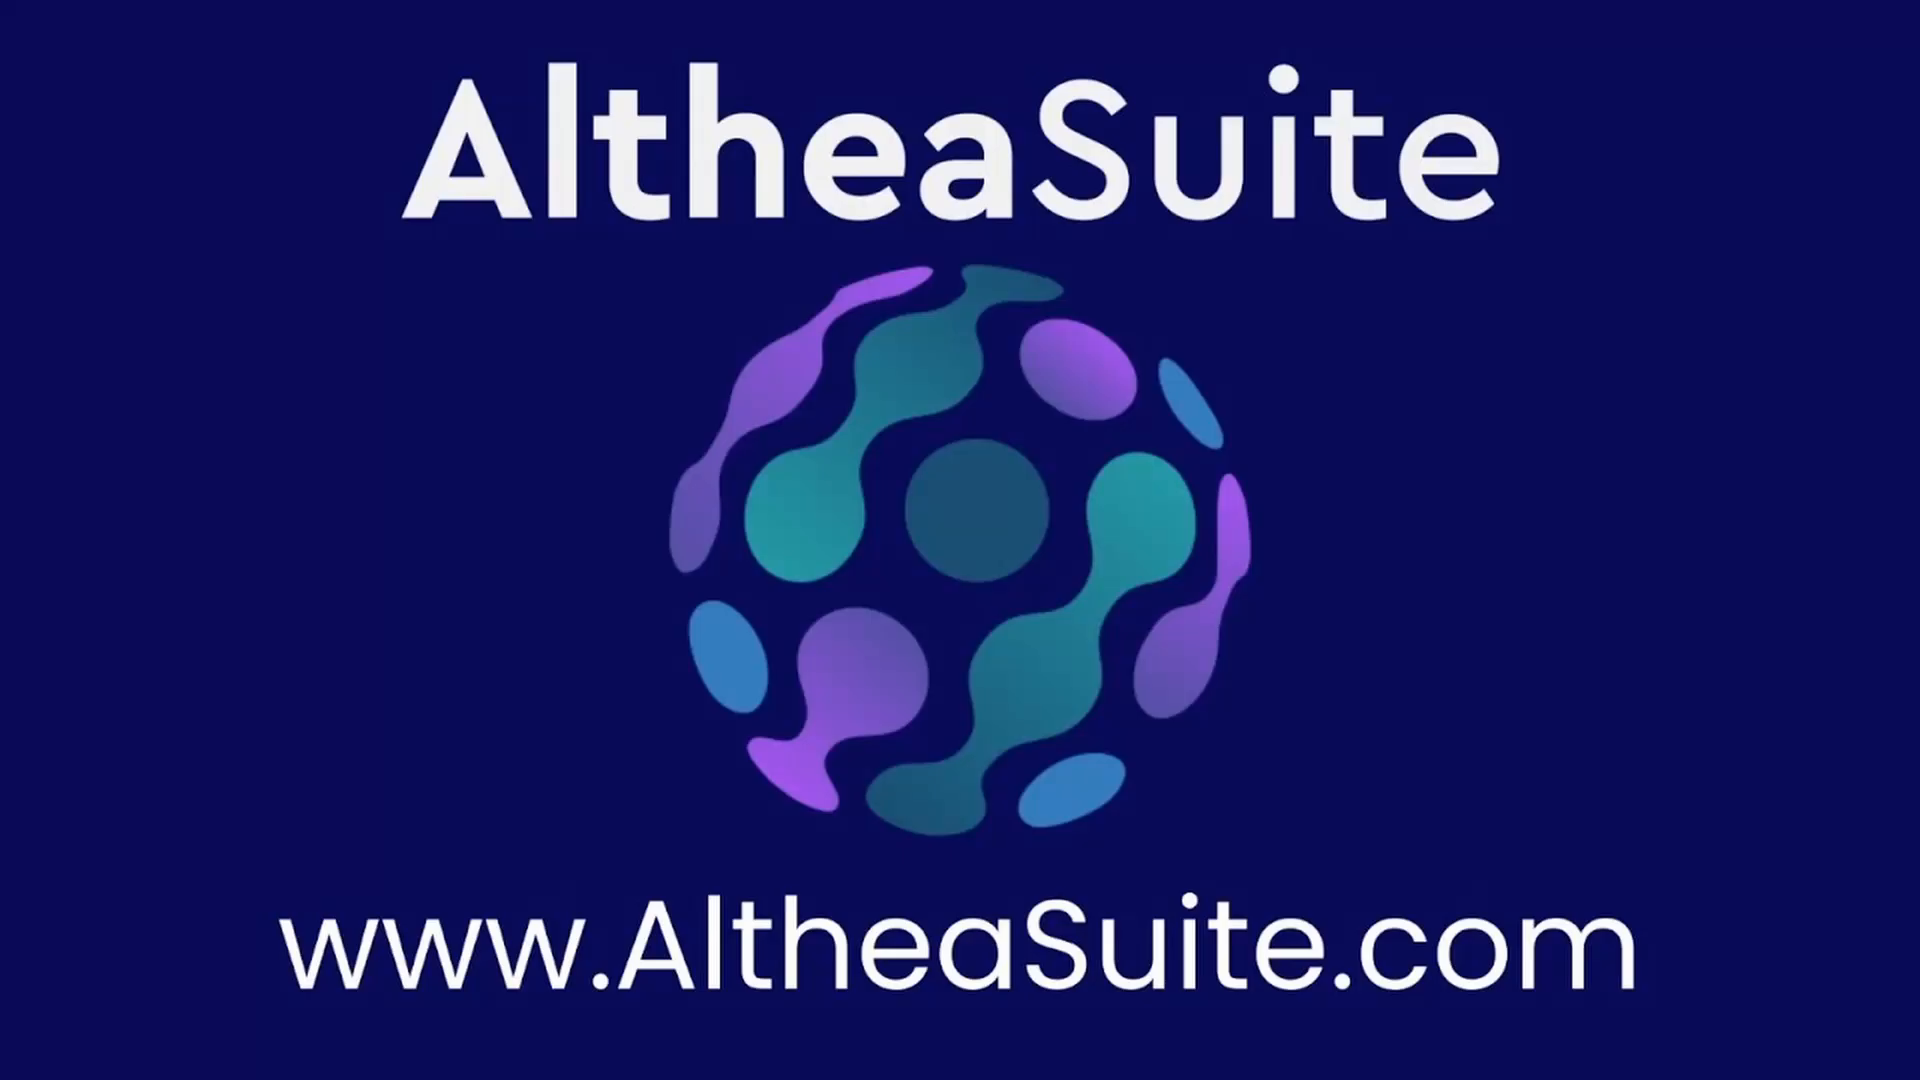